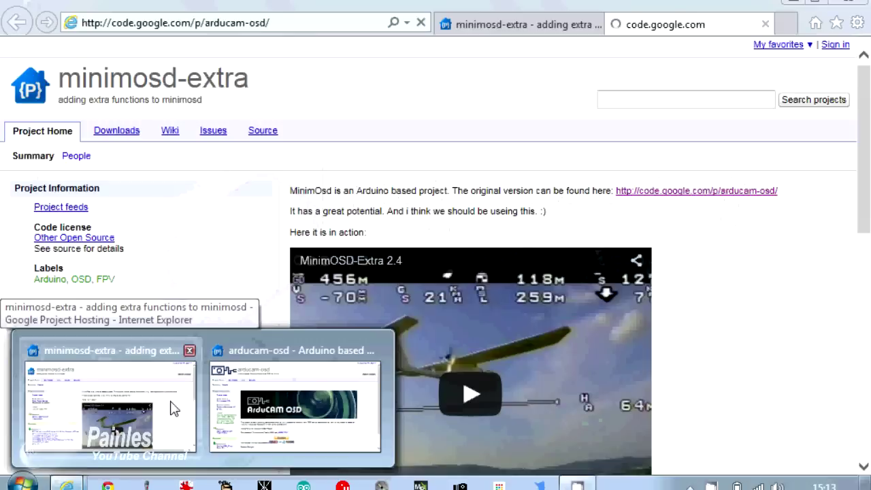
Step: Compare the minimosd-extra and arducam-osd Google Code pages, then follow the firmware and tools download link
left_click(173, 408)
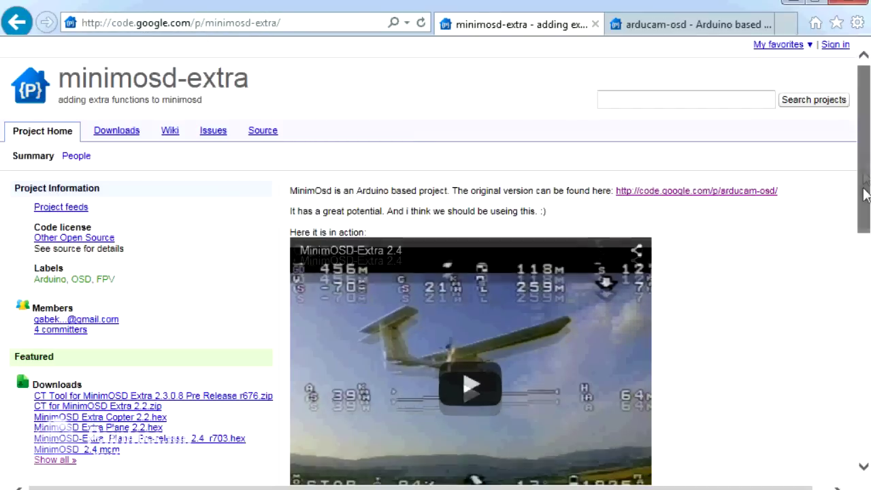
scroll(865, 176, "down", 2)
scroll(865, 176, "up", 2)
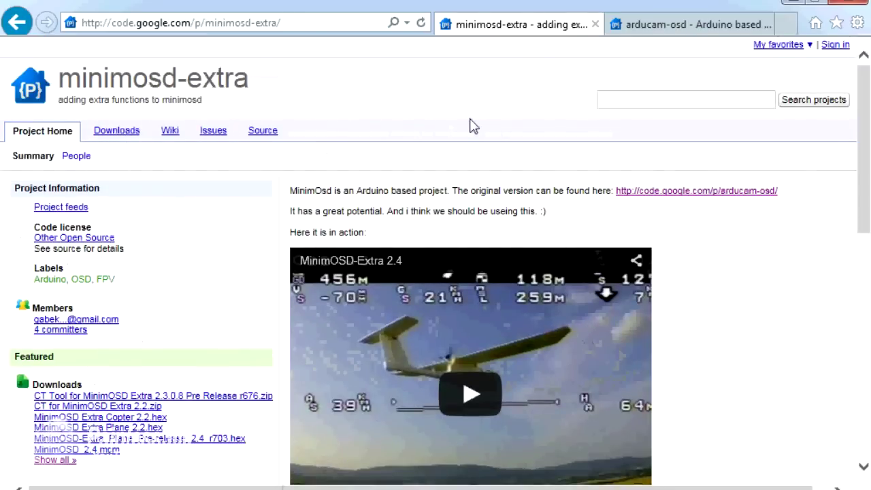
left_click(693, 30)
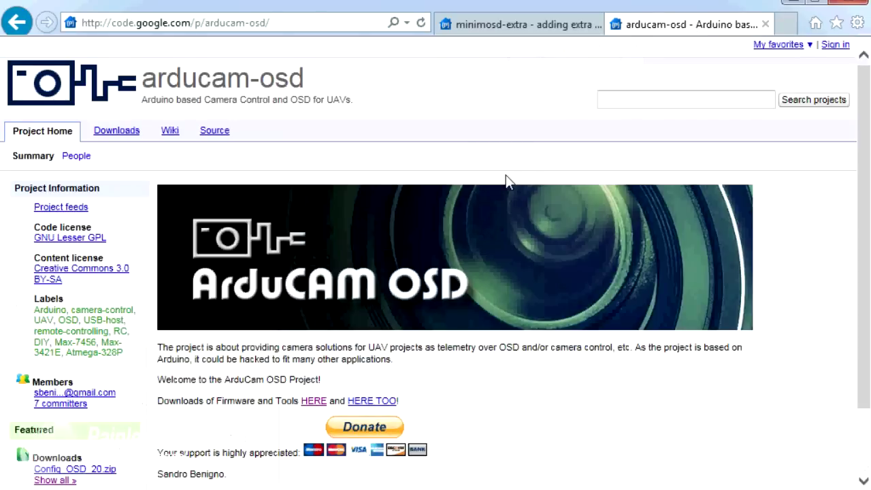
left_click(502, 30)
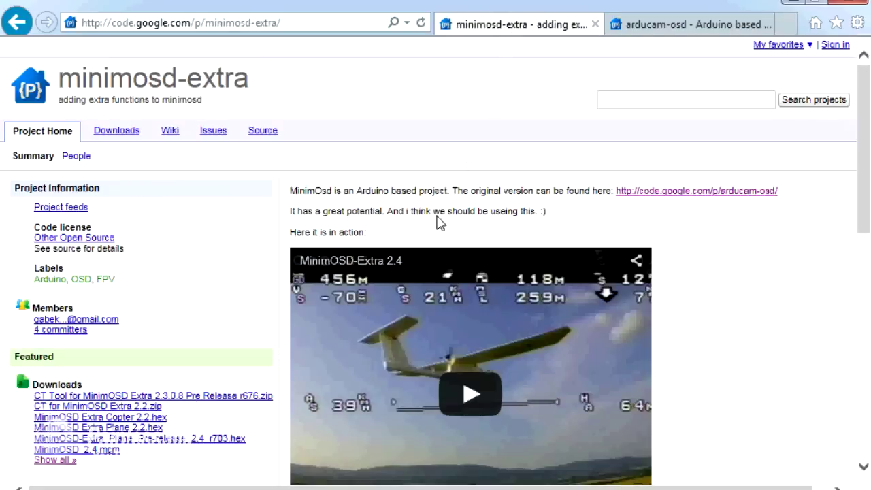
left_click(640, 34)
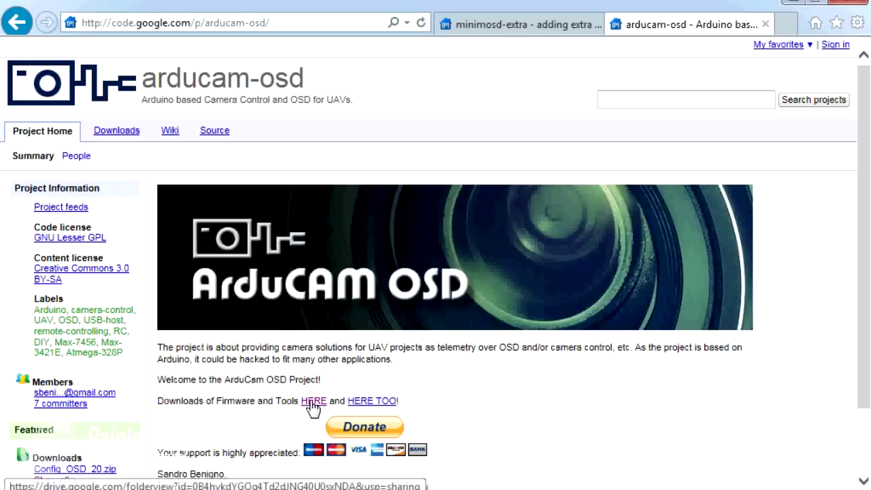
left_click(313, 403)
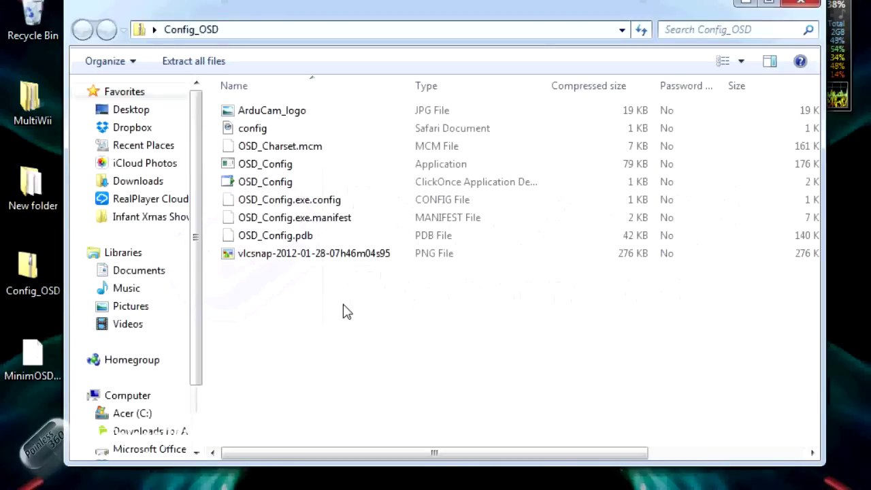
Step: Extract the Config_OSD files into New folder and launch OSD_Config.exe past the security warning
left_click_drag(346, 311, 254, 115)
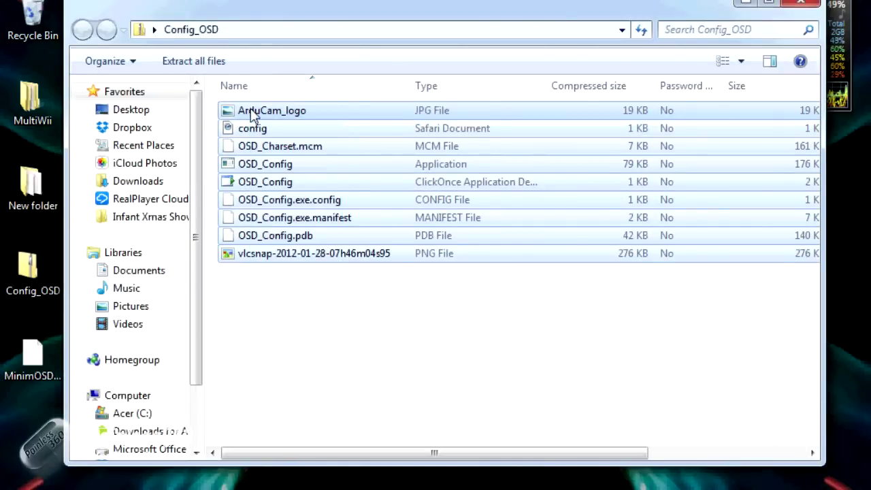
left_click(274, 286)
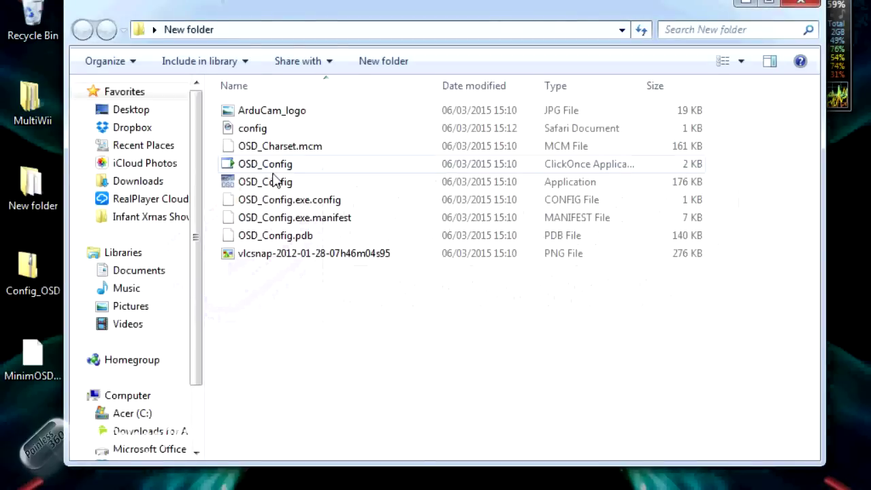
mouse_move(275, 186)
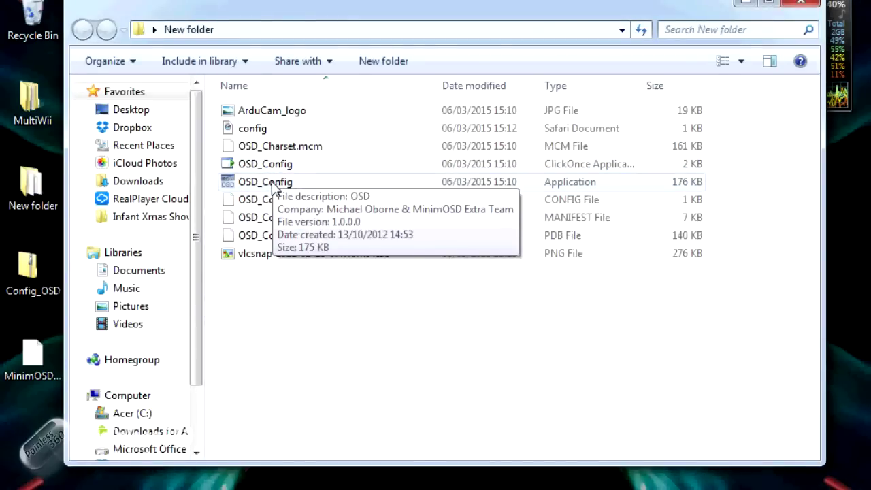
double_click(273, 184)
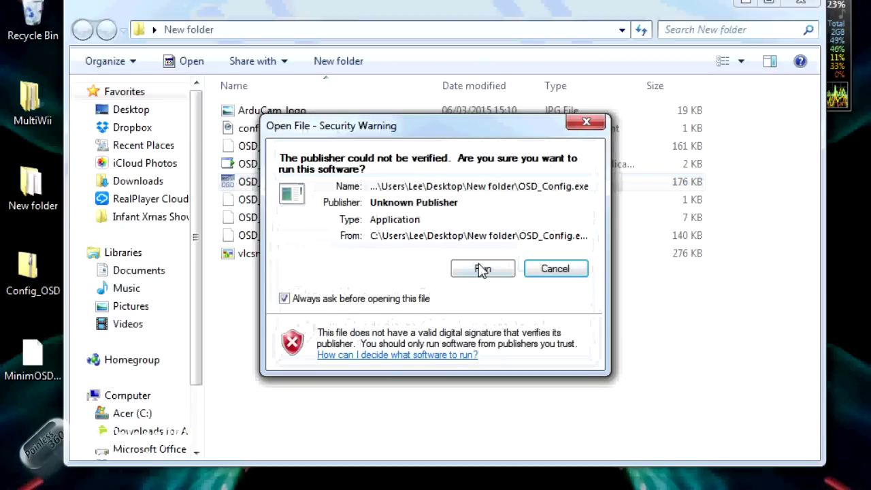
left_click(483, 269)
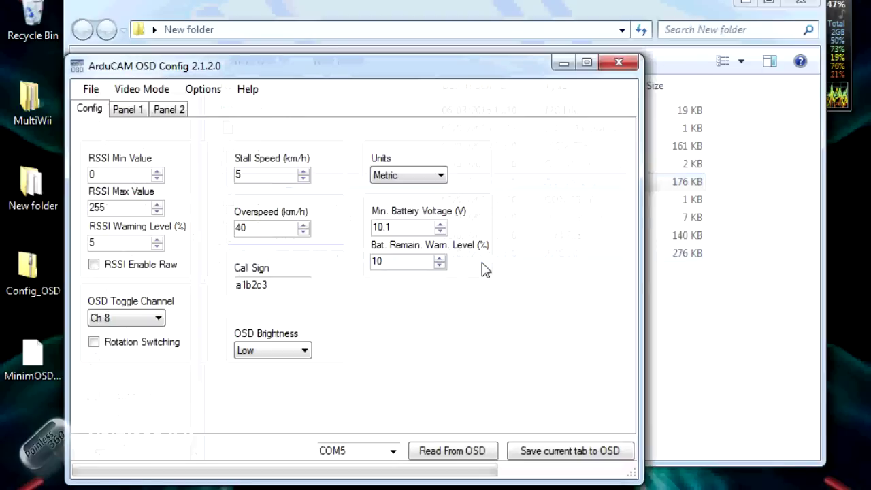
Step: With Explorer minimized, switch the OSD serial port from COM5 to COM7
left_click(755, 4)
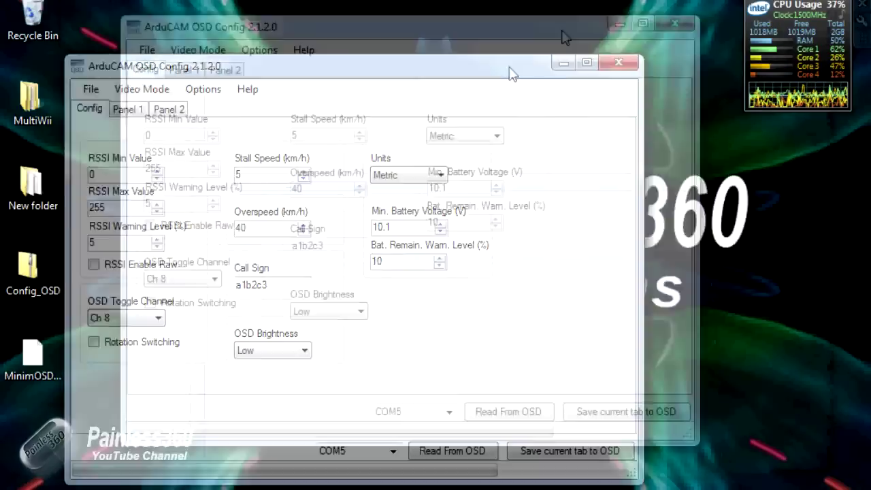
left_click_drag(565, 37, 584, 38)
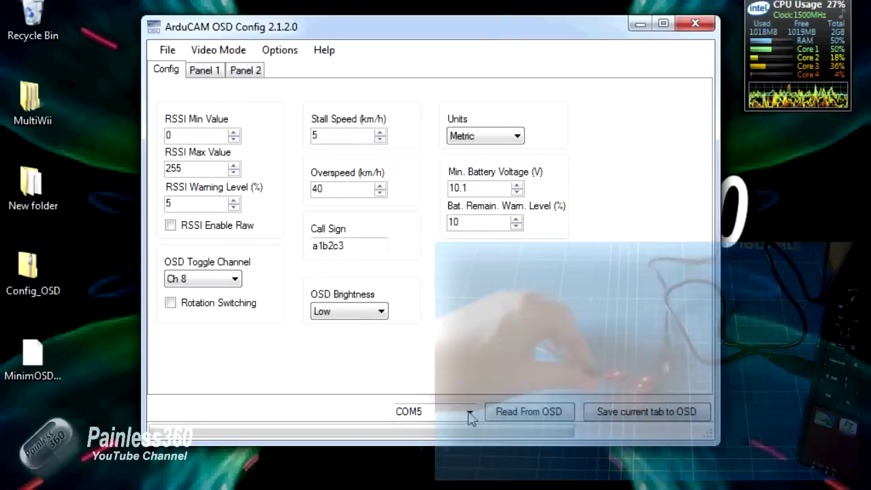
left_click(470, 412)
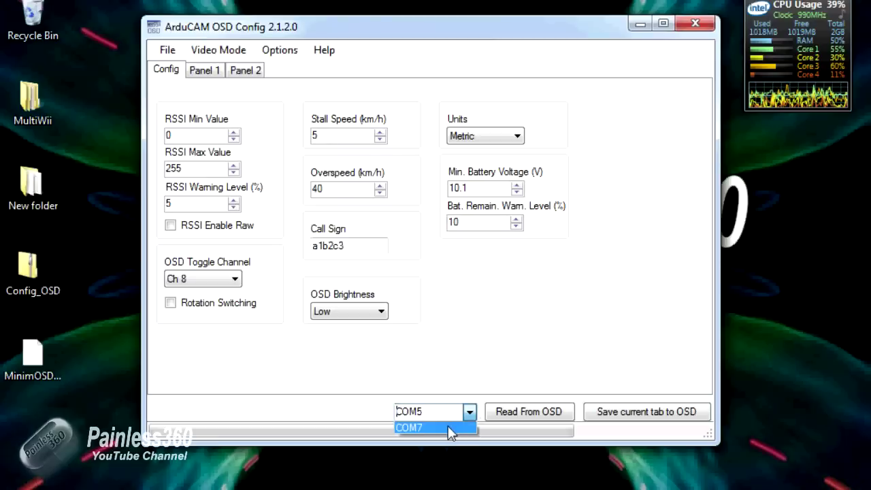
left_click(453, 429)
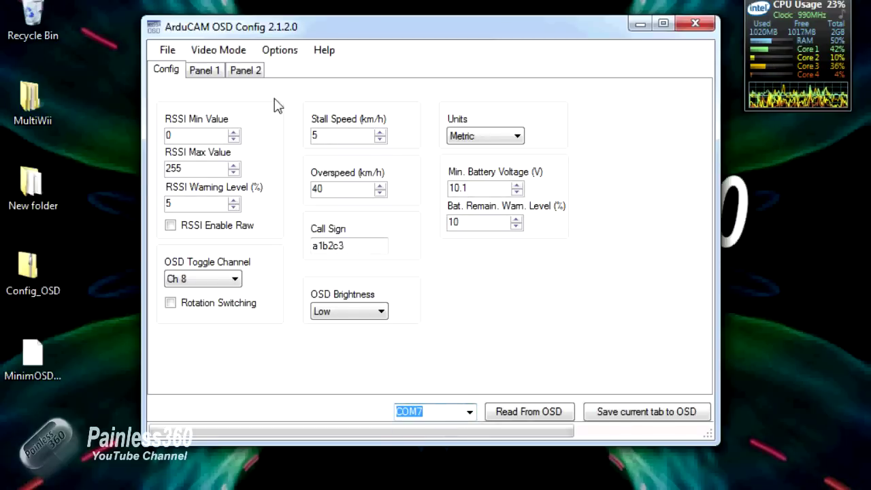
left_click(278, 52)
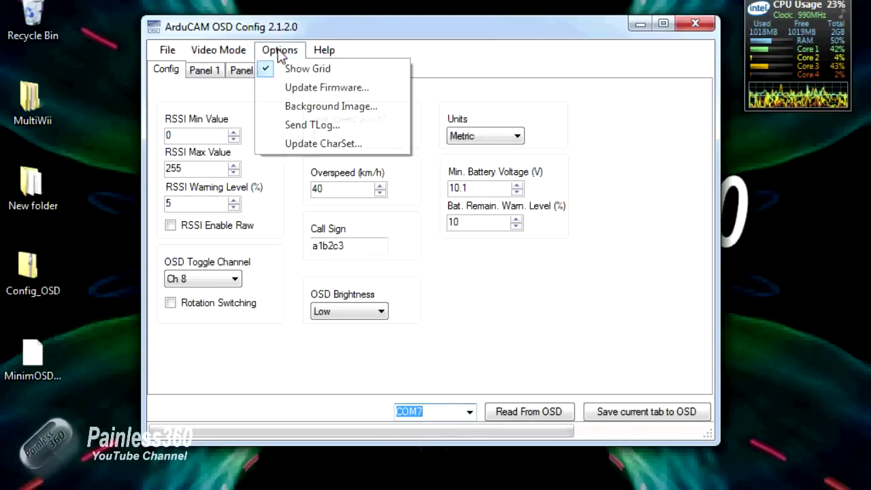
Step: Flash MinimOSD_22.hex from the Desktop to the OSD and acknowledge both completion messages
left_click(315, 89)
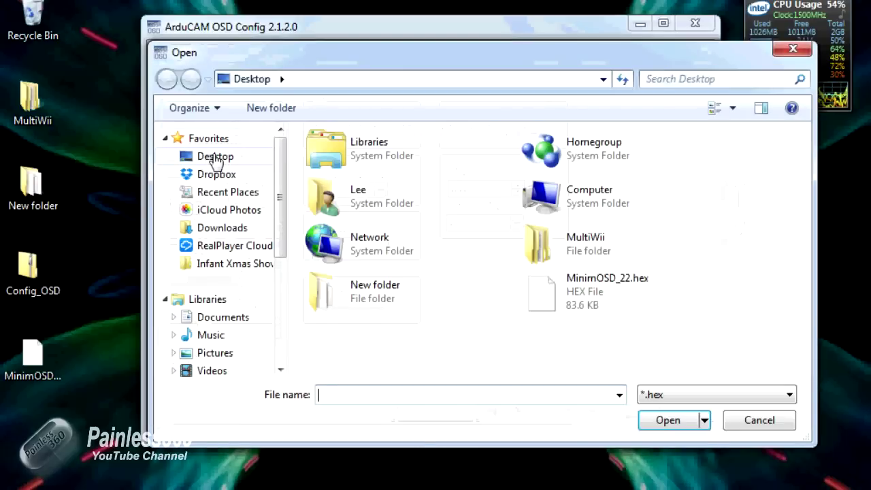
left_click(578, 289)
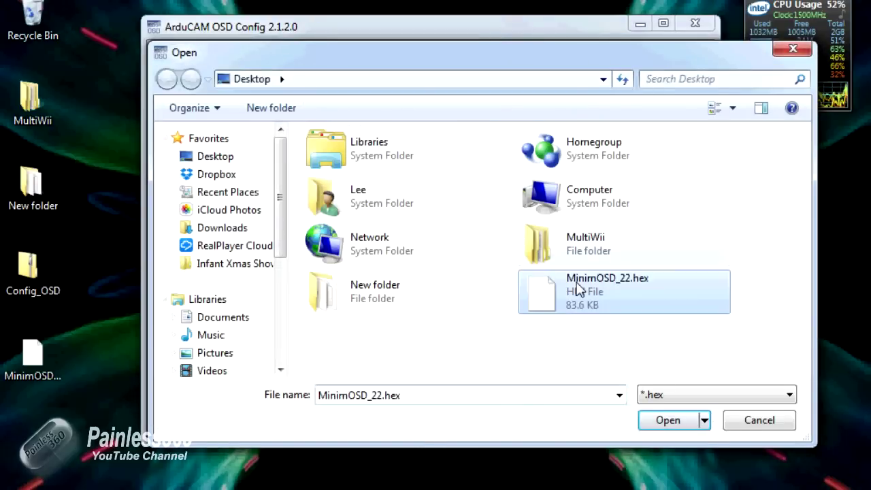
left_click(674, 423)
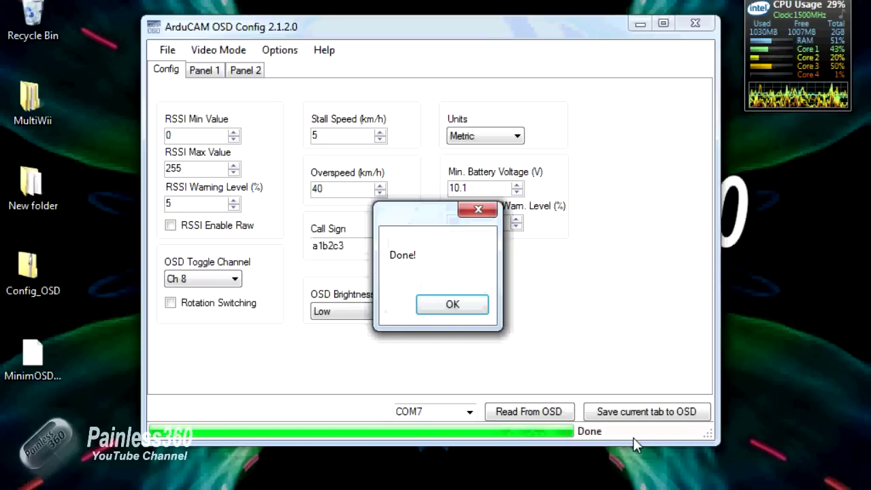
left_click(467, 308)
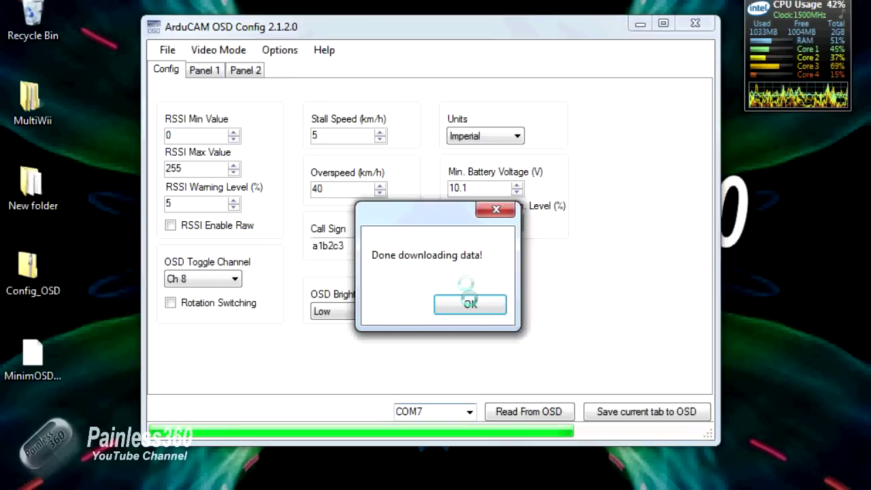
left_click(468, 302)
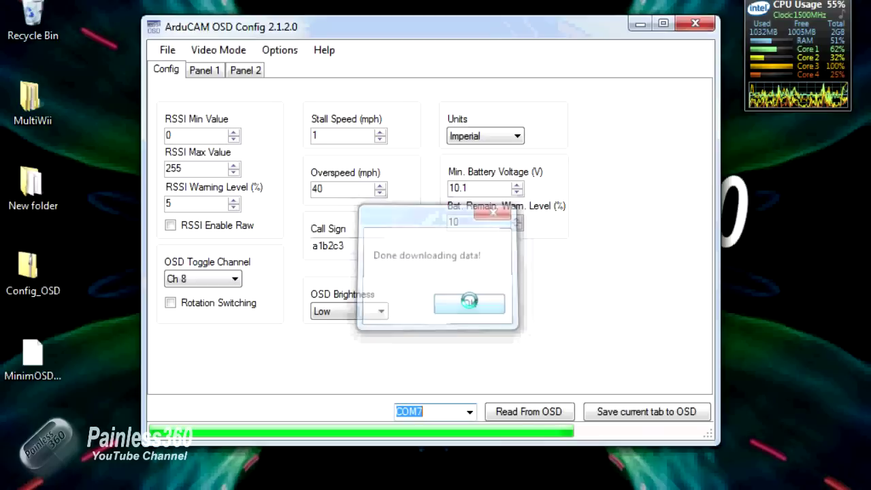
left_click(289, 54)
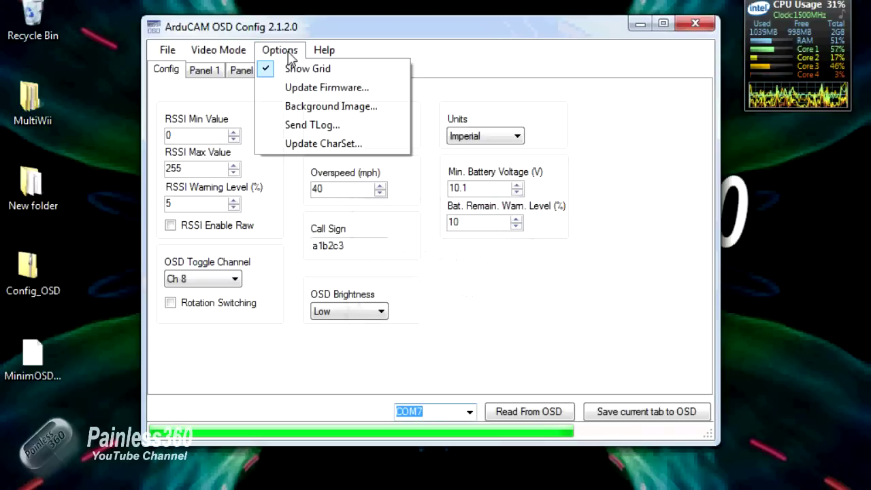
Step: Upload OSD_Charset.mcm from New folder as the OSD character set
left_click(323, 146)
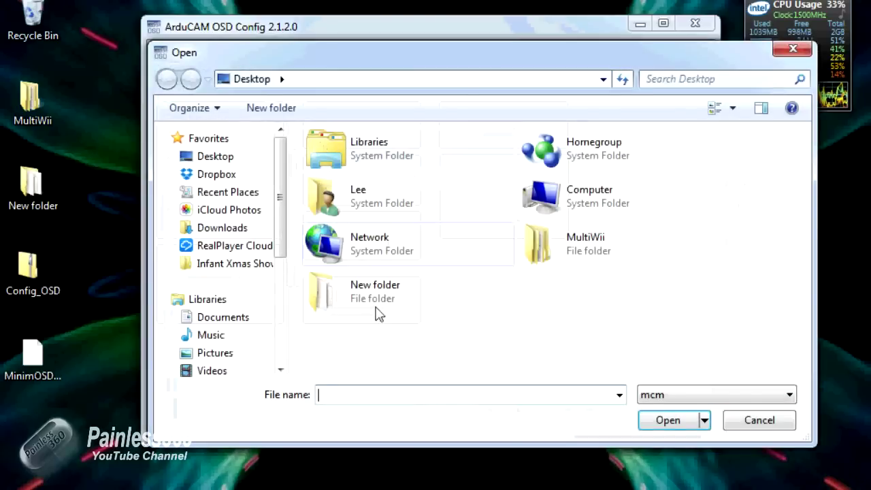
double_click(350, 298)
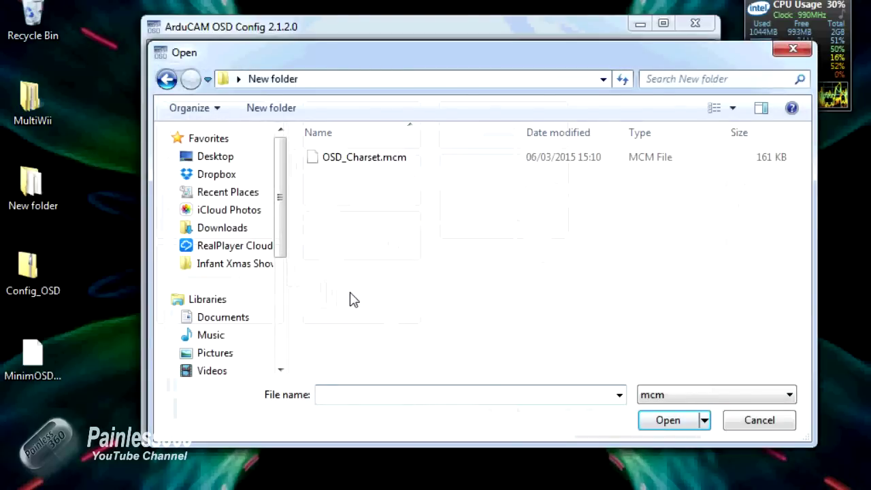
left_click(360, 163)
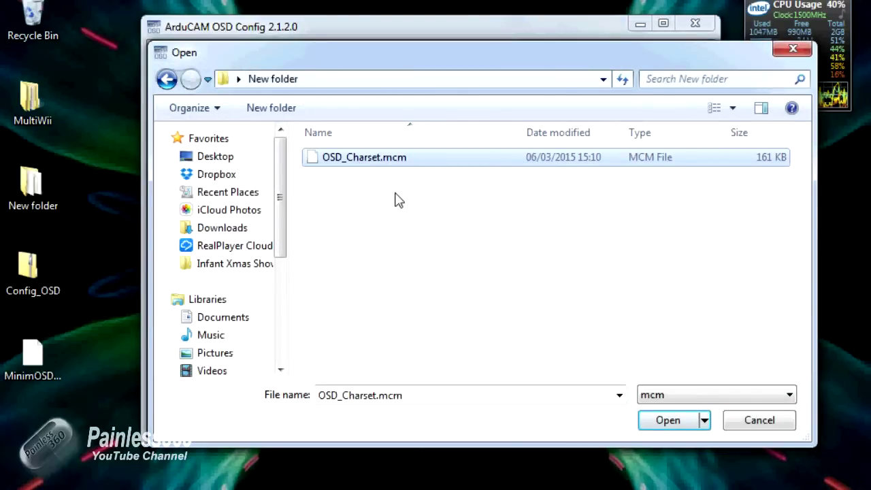
left_click(676, 420)
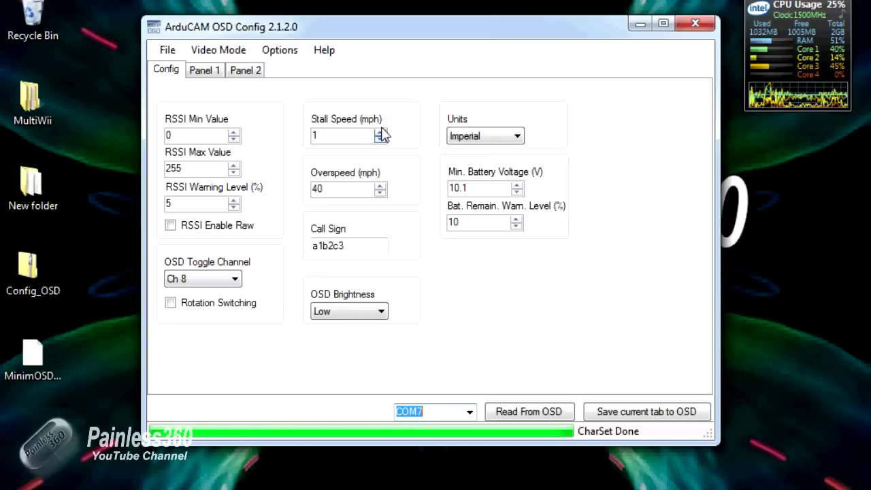
Step: Raise stall speed to 70 mph and overspeed to 45 mph, keeping units Imperial
left_click(380, 134)
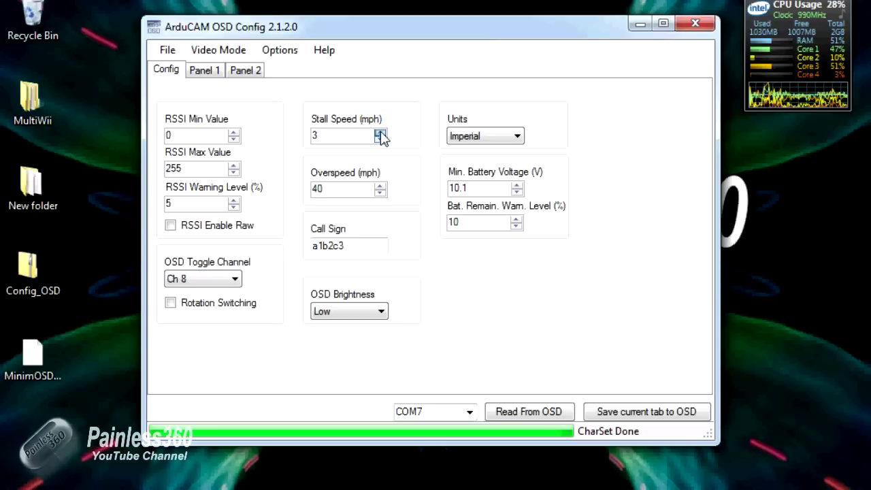
left_click(380, 133)
left_click(380, 134)
left_click_drag(381, 135, 380, 135)
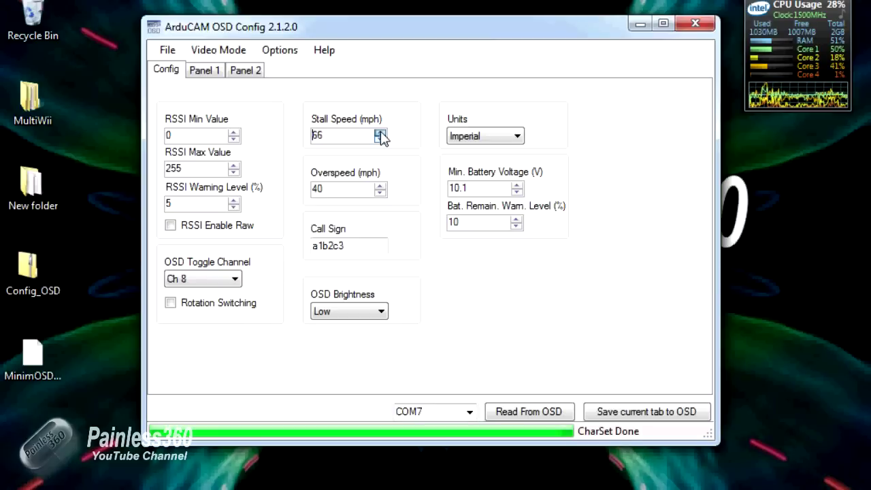
left_click(381, 134)
left_click(380, 134)
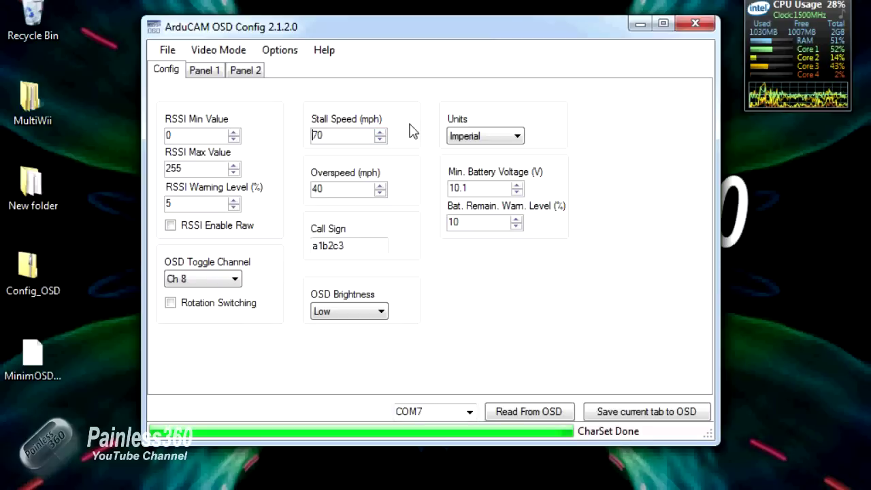
left_click(381, 186)
left_click(381, 185)
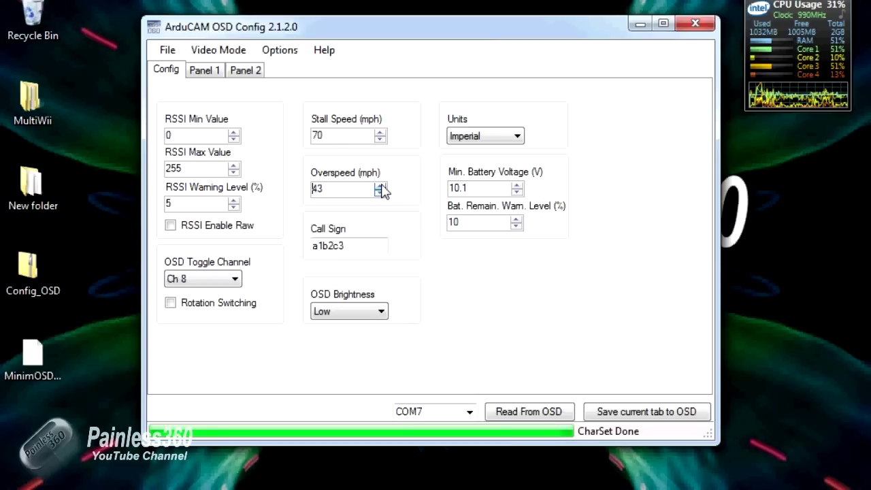
left_click(380, 185)
left_click(380, 186)
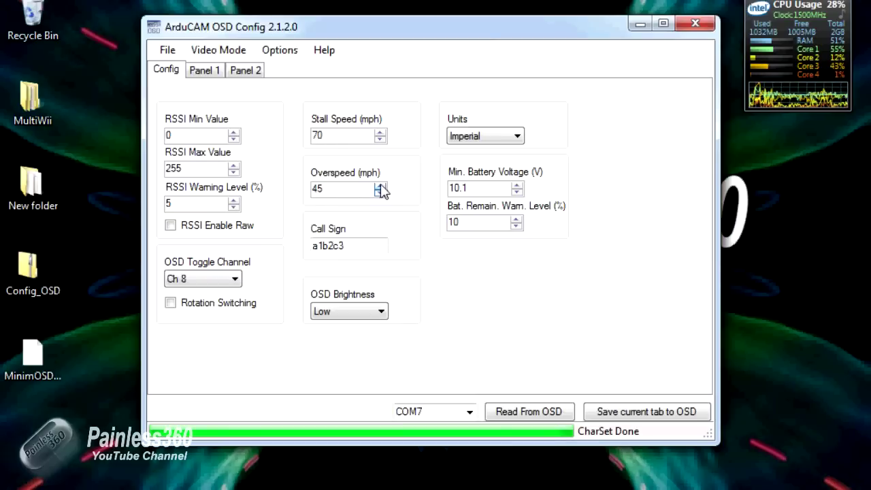
left_click(517, 137)
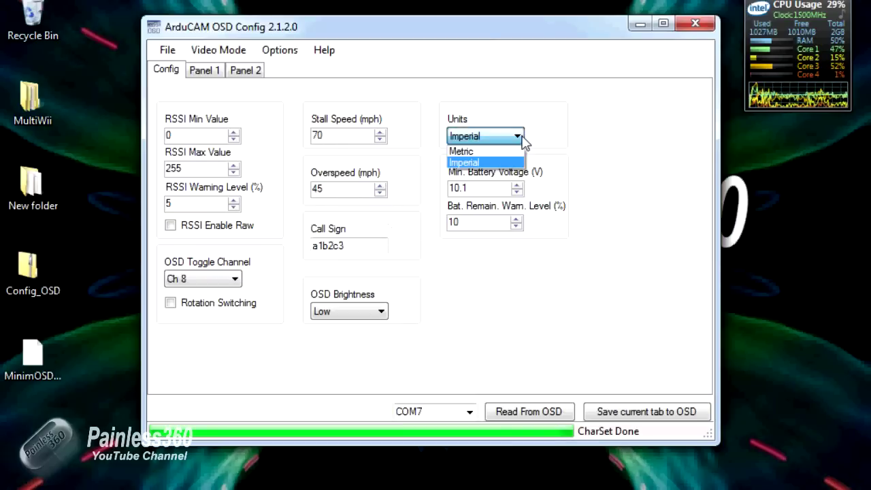
left_click(500, 164)
Step: Set minimum battery to 10.5 V and warning level to 15%, then save to the OSD
left_click(517, 184)
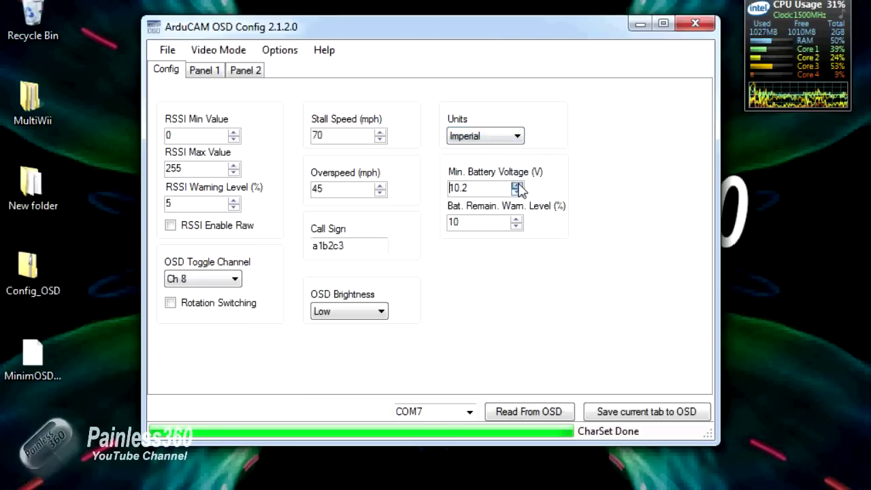
left_click(517, 185)
left_click(517, 185)
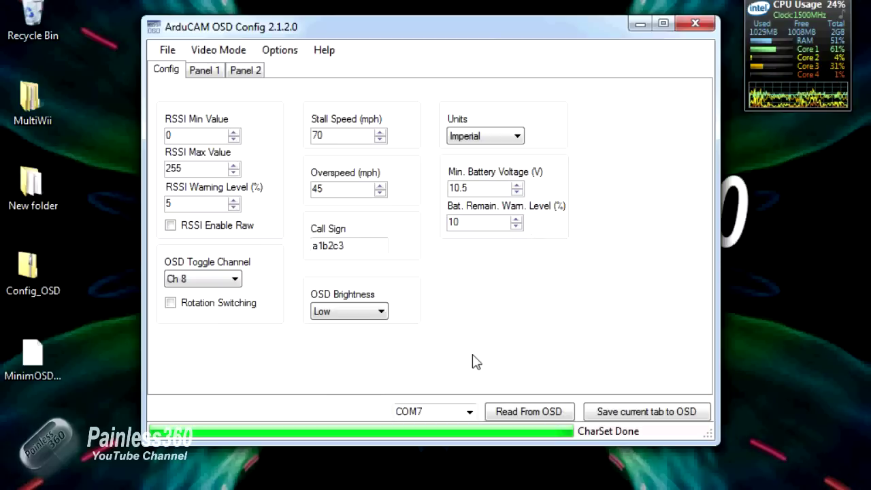
left_click(517, 219)
left_click(517, 219)
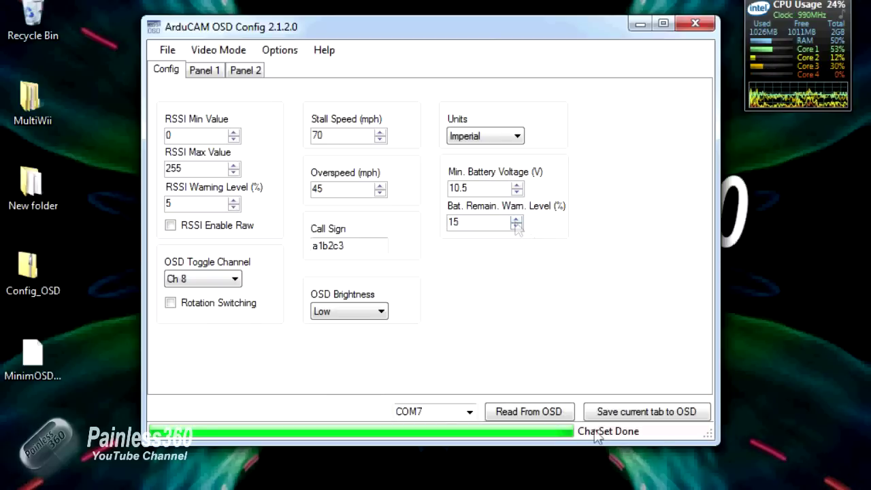
left_click(640, 413)
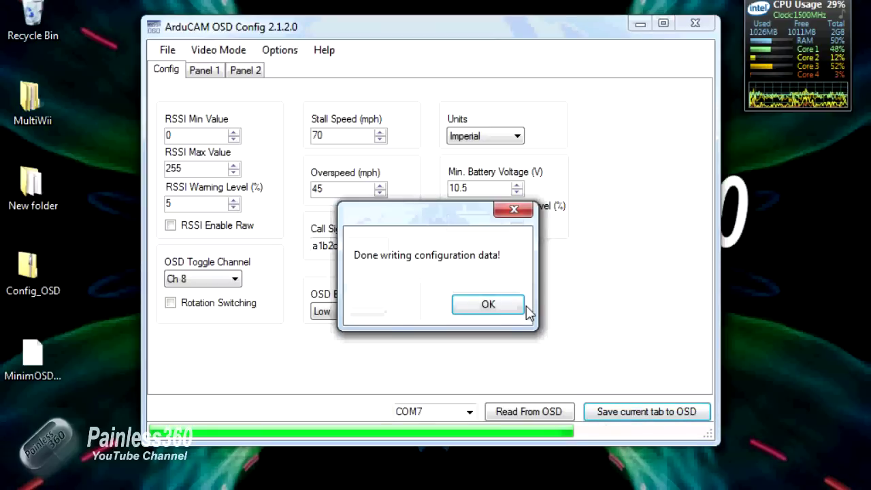
left_click(508, 308)
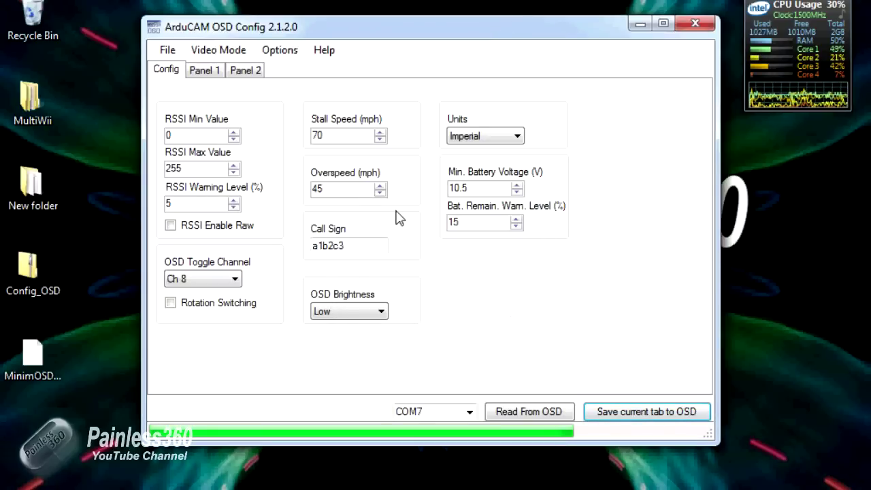
left_click(207, 72)
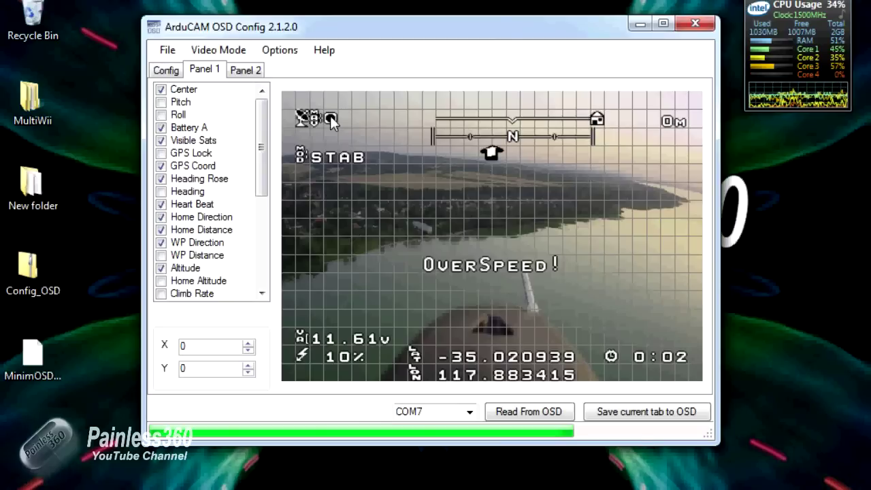
Step: Toggle the Pitch and GPS Coord elements off and on in the Panel 1 checklist
left_click(164, 104)
left_click(163, 110)
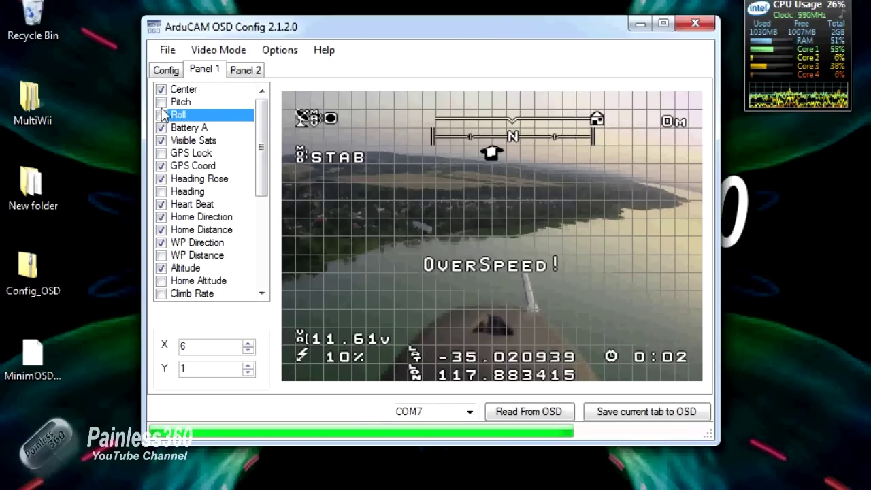
left_click(164, 106)
left_click(162, 102)
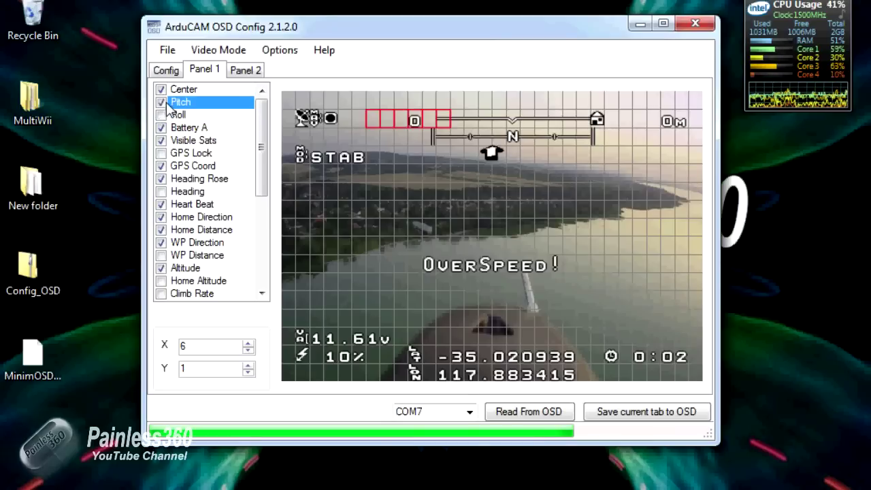
left_click(162, 107)
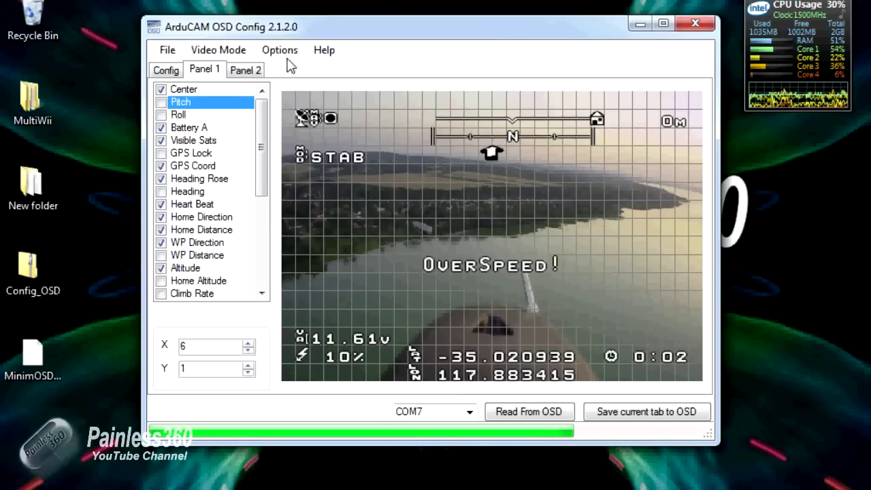
left_click(248, 71)
left_click(205, 70)
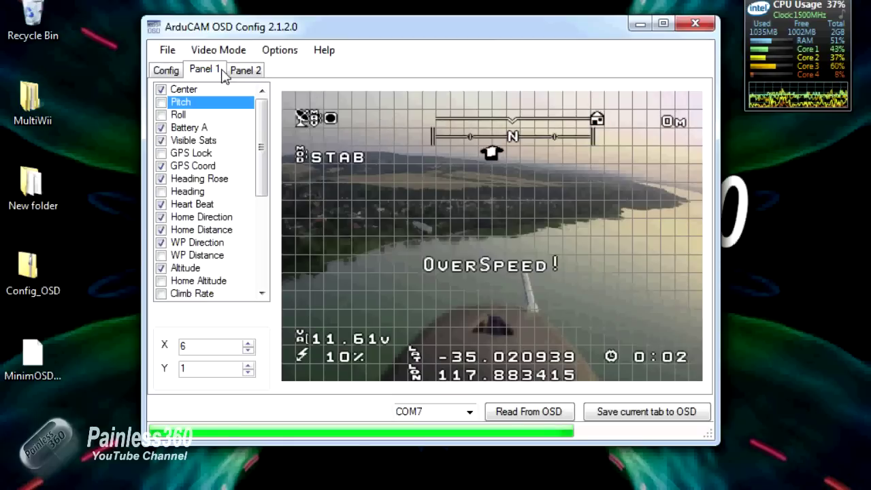
left_click(225, 165)
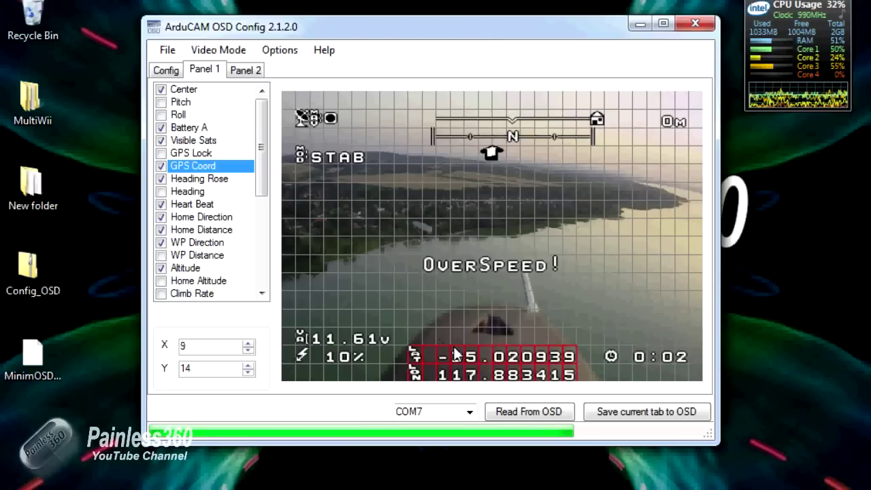
left_click(162, 167)
left_click(162, 166)
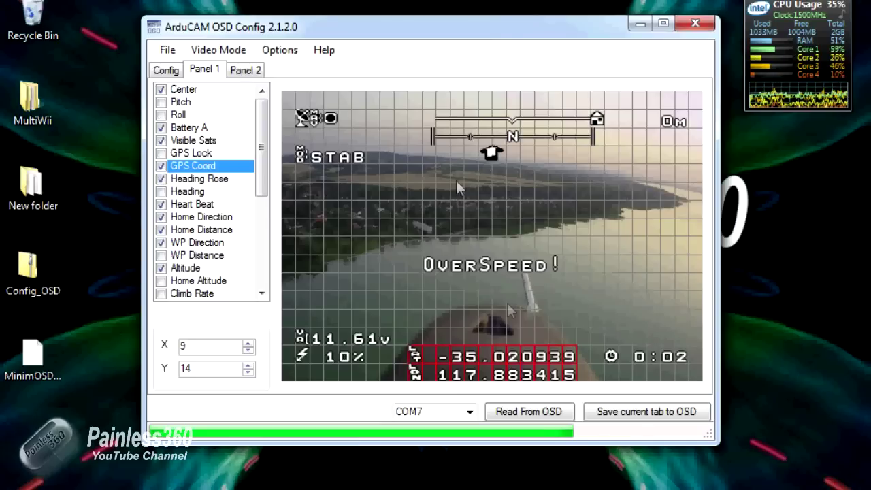
Step: Place Visible Sats at X 1, Y 1 with Heart Beat beside it at X 5, Y 1
left_click(307, 115)
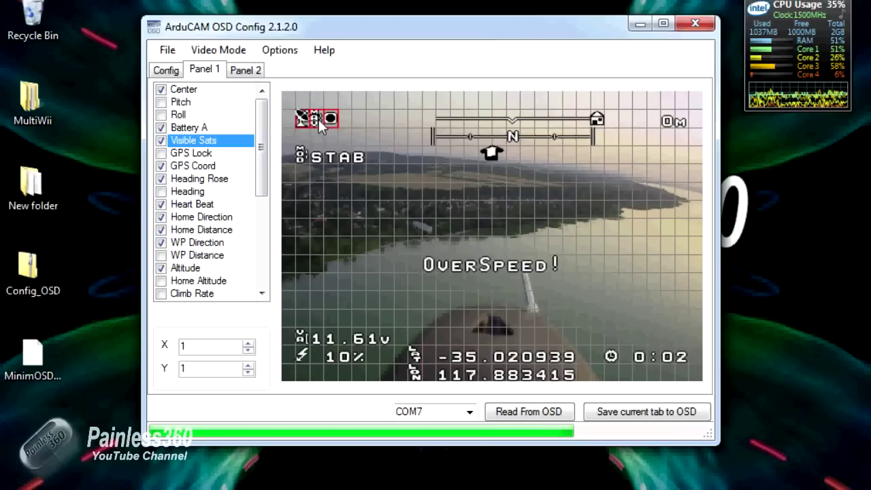
left_click_drag(320, 127, 382, 127)
left_click_drag(320, 120, 417, 172)
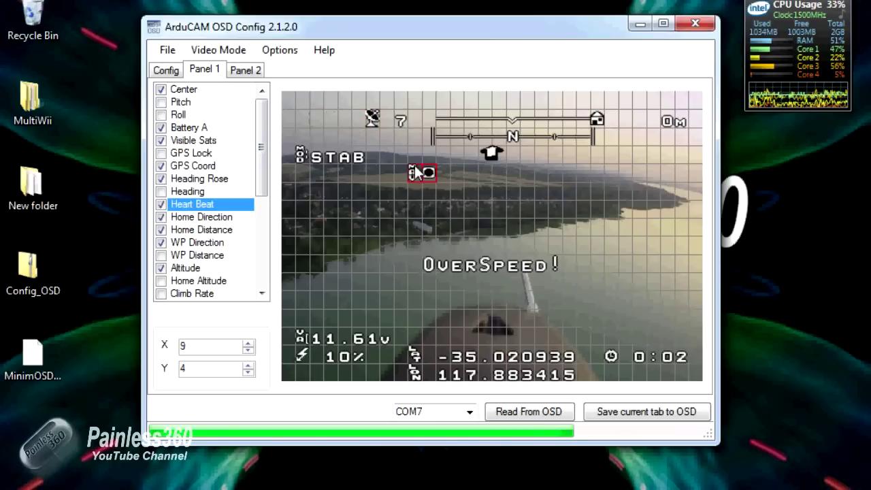
left_click_drag(376, 119, 301, 120)
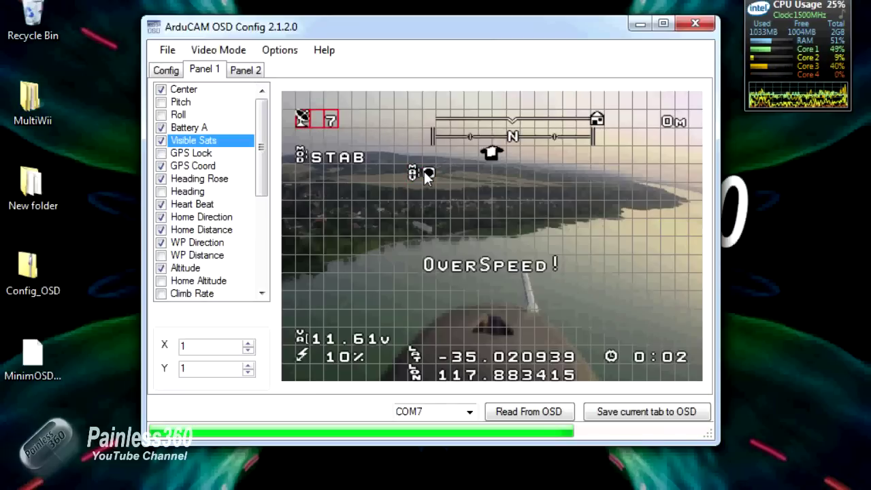
left_click_drag(428, 174, 390, 138)
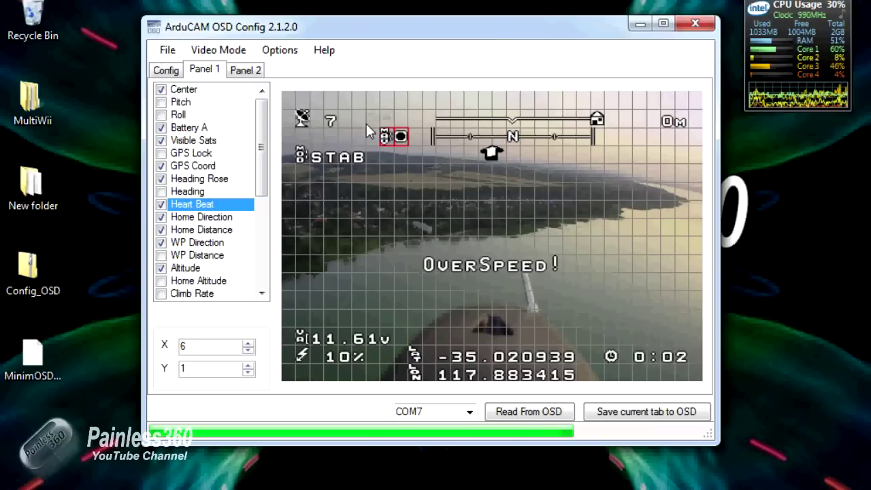
left_click_drag(367, 125, 362, 118)
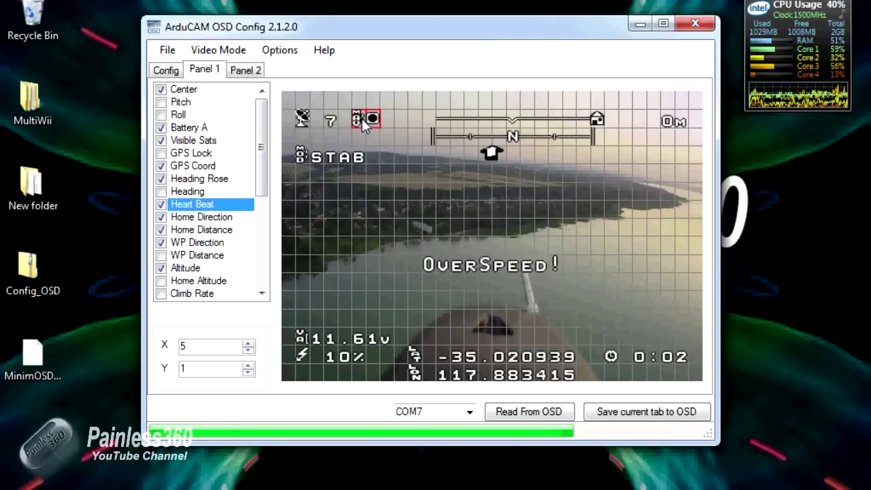
left_click(478, 136)
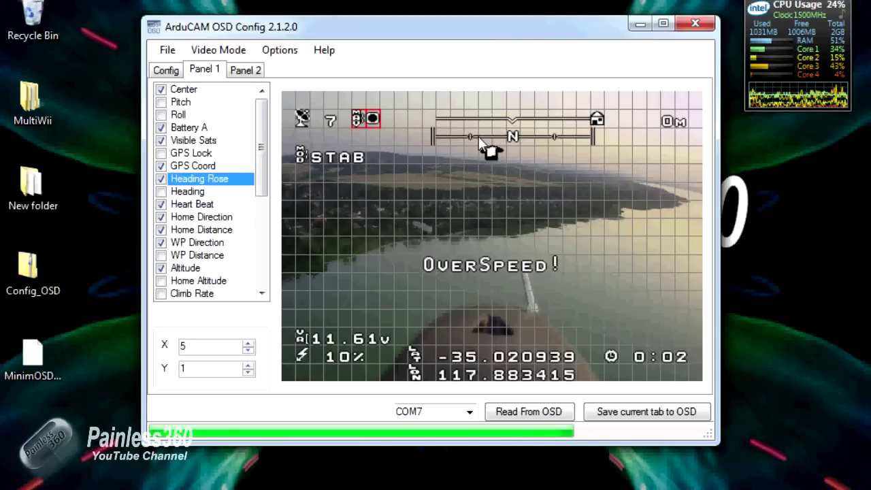
Step: Remove the Center crosshair from Panel 1
left_click(478, 136)
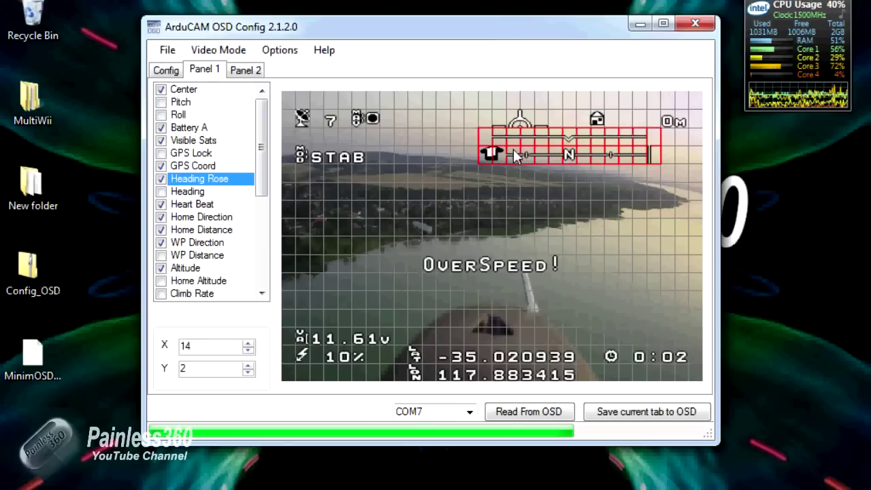
left_click_drag(558, 157, 444, 179)
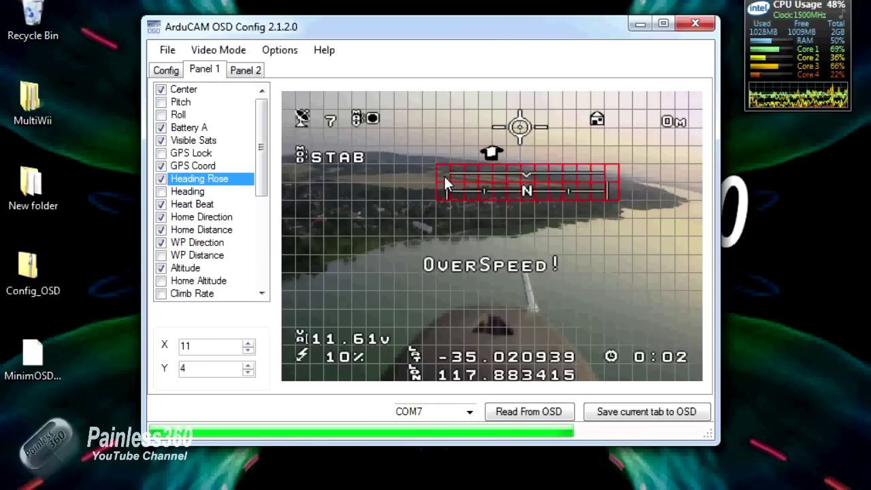
left_click_drag(512, 136, 578, 215)
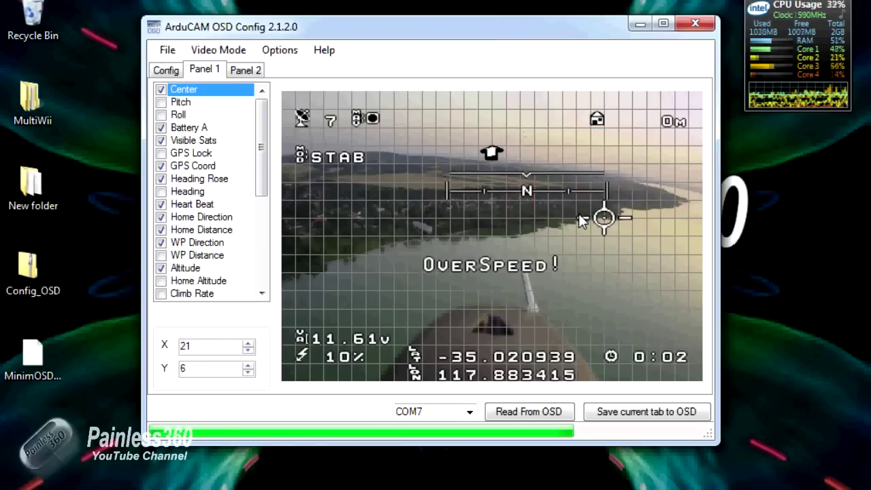
left_click(161, 90)
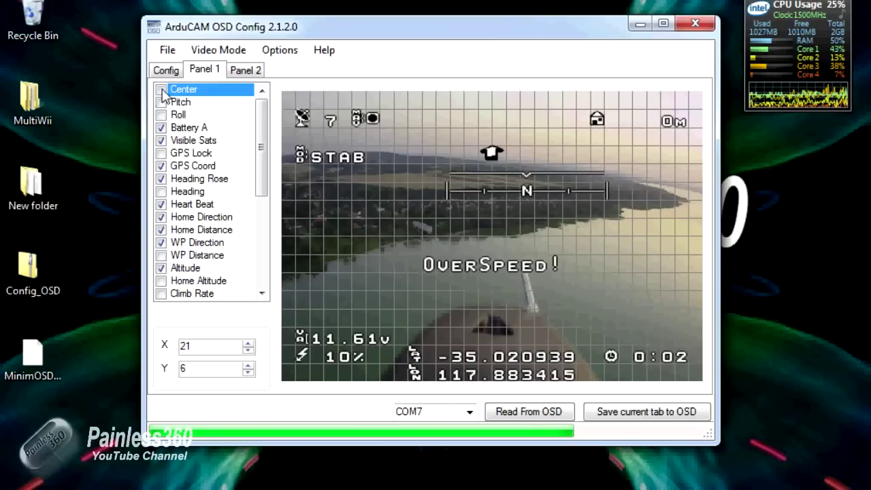
Step: Move Heading Rose to X 8, Y 1 and Home Direction to X 13, Y 4
left_click(527, 190)
left_click_drag(473, 126, 408, 125)
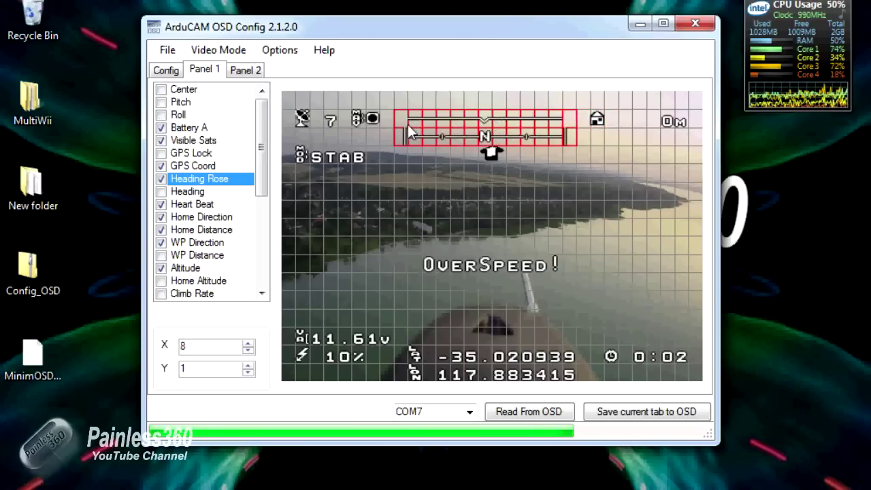
left_click(492, 157)
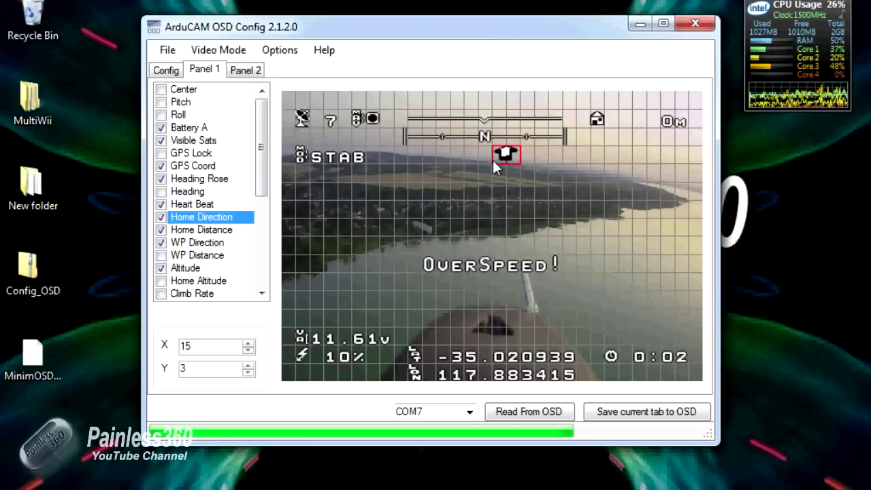
left_click_drag(504, 154, 476, 171)
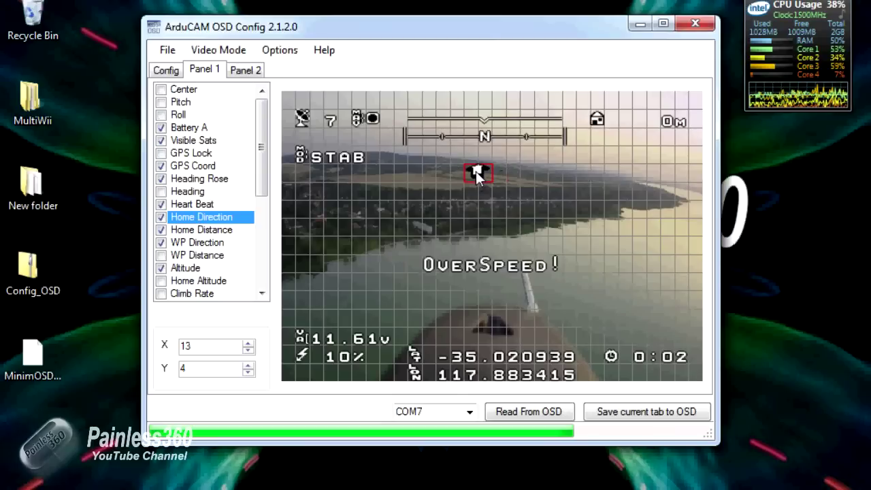
left_click(601, 120)
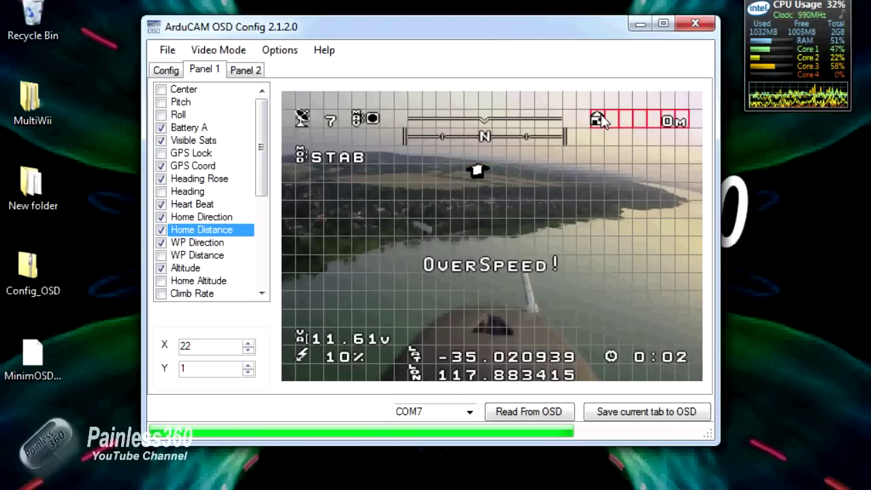
Step: Move Time to X 23, Y 13 and GPS Coord to X 9, Y 13
left_click(649, 358)
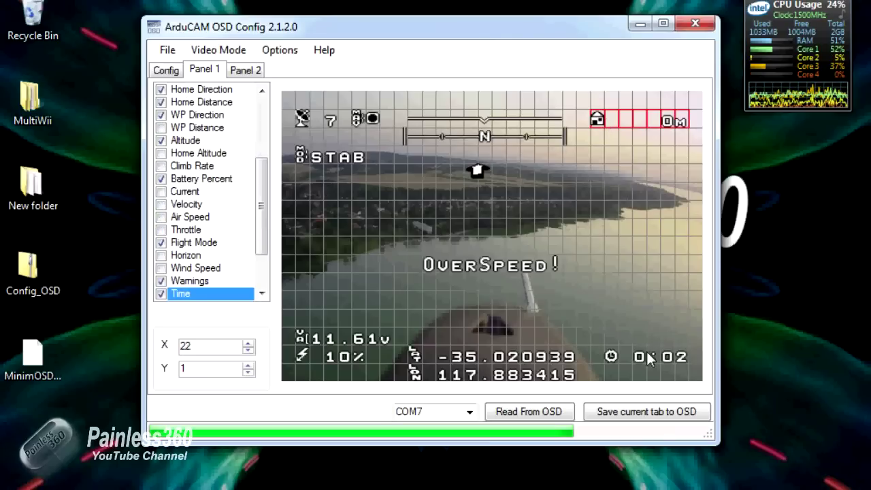
left_click_drag(649, 359, 613, 338)
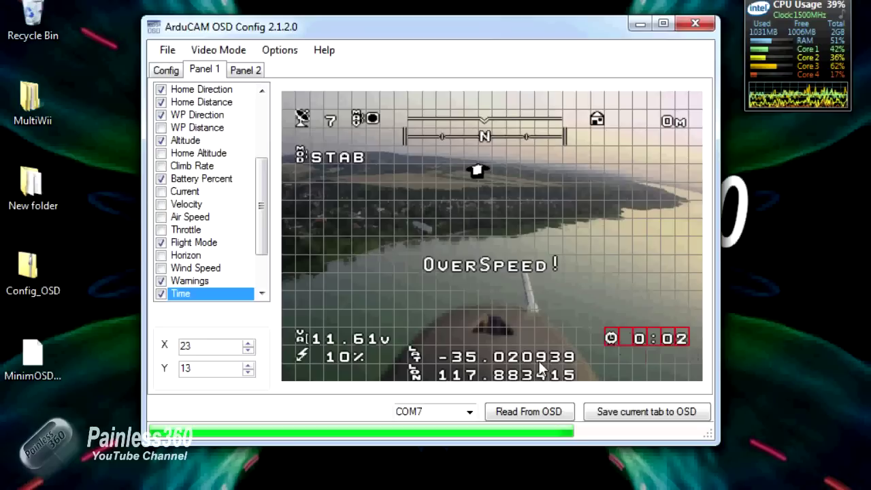
left_click_drag(512, 375, 411, 344)
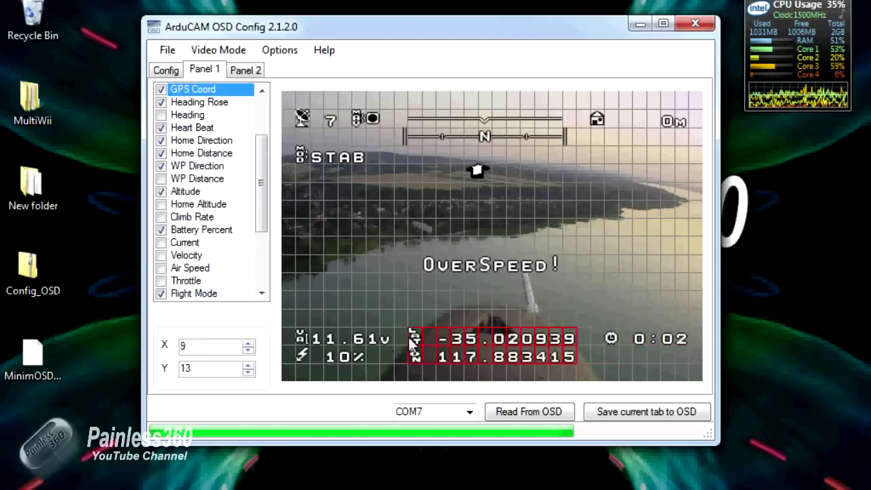
Step: Hide Battery Percent on Panel 1, then move on to the Panel 2 layout
left_click(302, 338)
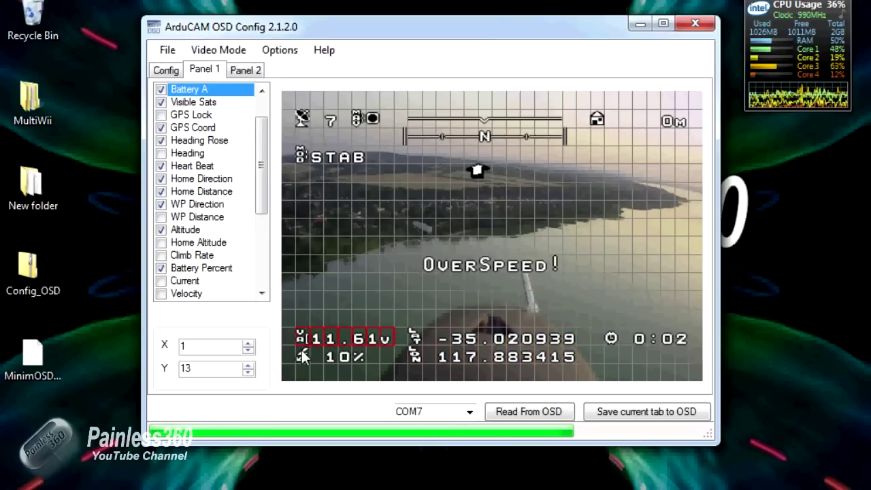
left_click(301, 352)
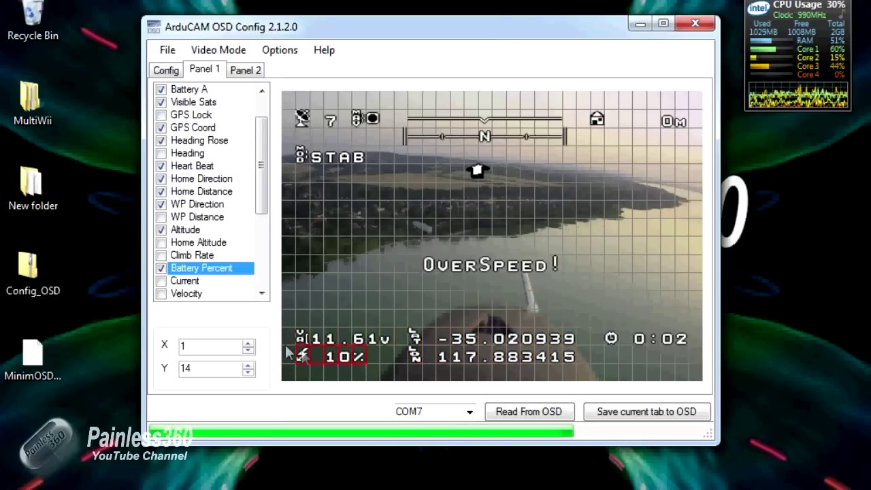
left_click(162, 270)
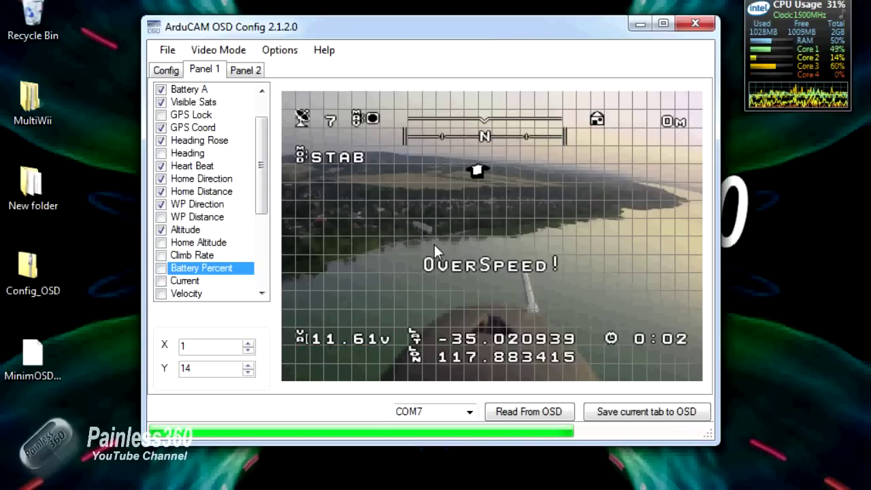
left_click(250, 72)
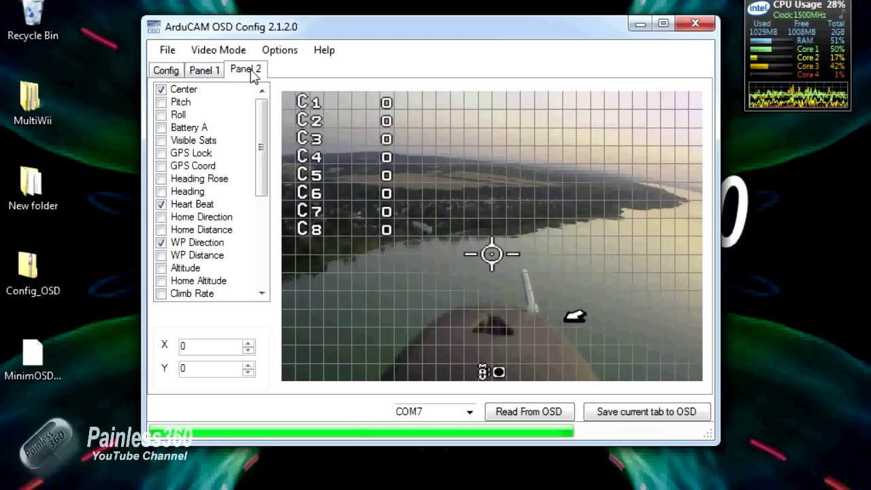
Step: Tick Panel 2's upper elements: attitude, voltage, GPS, heading, home, waypoint, altitude, climb and satellites
left_click(161, 103)
left_click(162, 116)
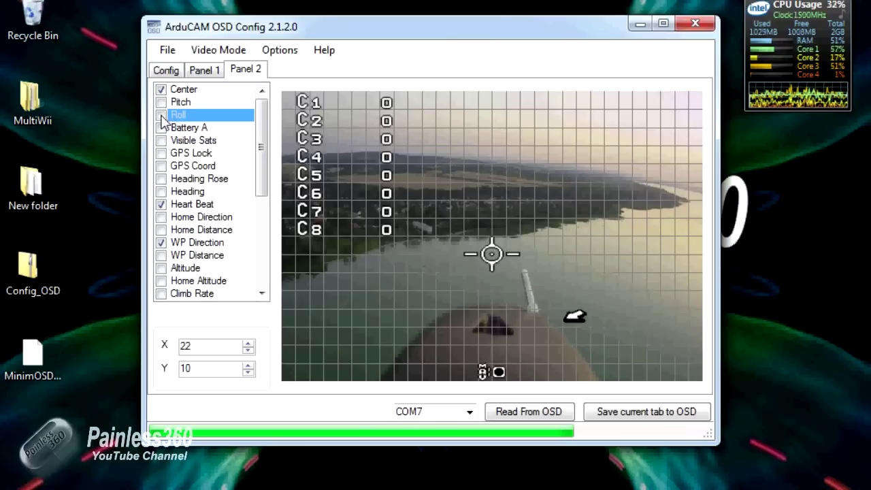
left_click(161, 128)
left_click(162, 128)
left_click(163, 116)
left_click(164, 103)
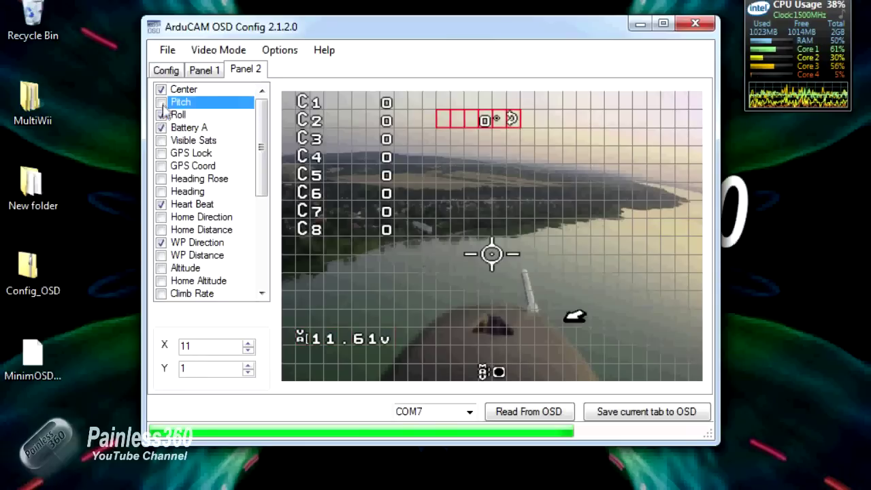
left_click(162, 153)
left_click(162, 153)
left_click(162, 166)
left_click(161, 166)
left_click(162, 180)
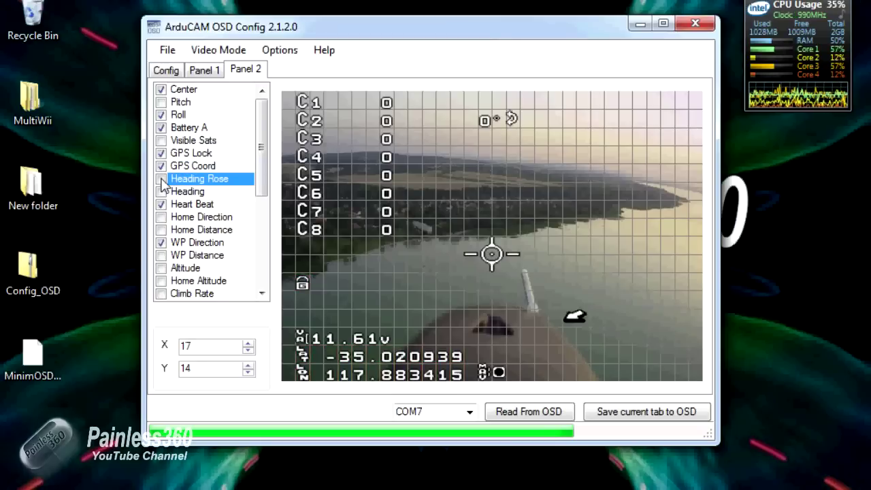
left_click(161, 179)
left_click(162, 191)
left_click(162, 191)
left_click(162, 217)
left_click(161, 217)
left_click(161, 230)
left_click(161, 230)
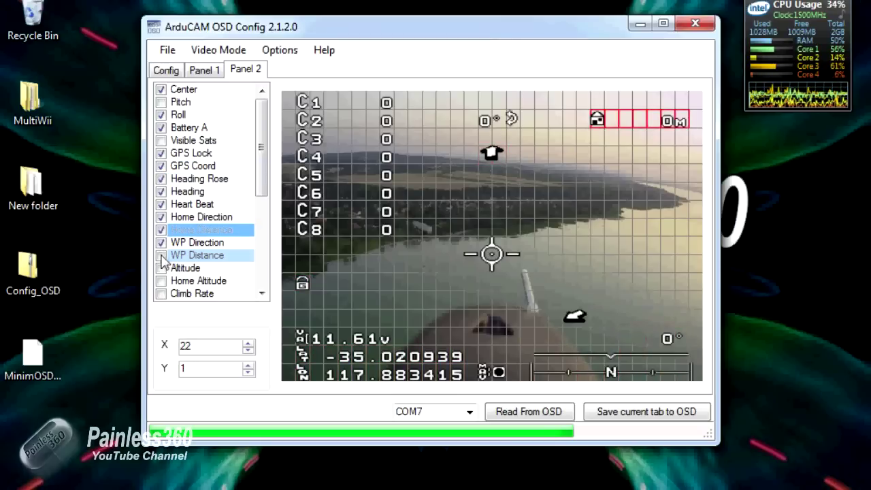
left_click(162, 255)
left_click(162, 268)
left_click(162, 268)
left_click(161, 281)
left_click(161, 281)
left_click(161, 293)
left_click(161, 293)
left_click(163, 141)
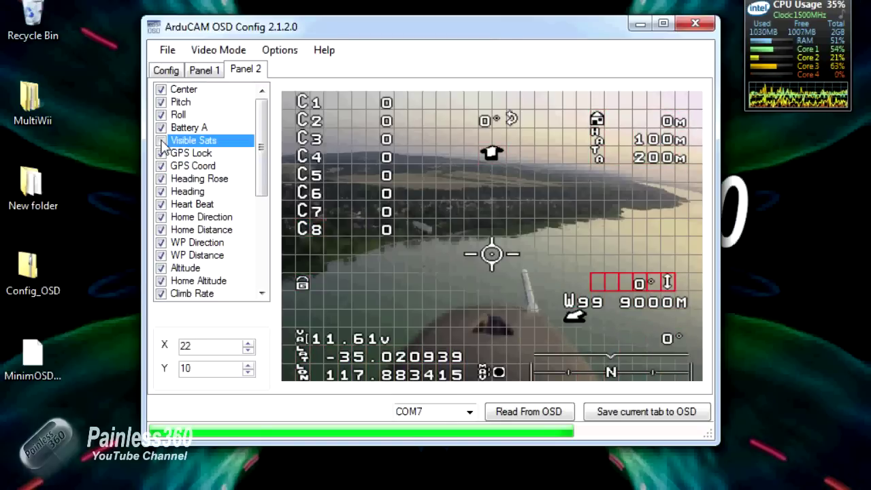
left_click(161, 141)
Step: Tick throttle, flight mode, horizon, warnings, timer, RSSI, call sign and wind speed, leaving Efficiency and Channel Raw off
scroll(164, 177, "down", 5)
double_click(162, 115)
double_click(161, 128)
left_click(162, 141)
left_click(162, 141)
double_click(161, 154)
left_click(161, 166)
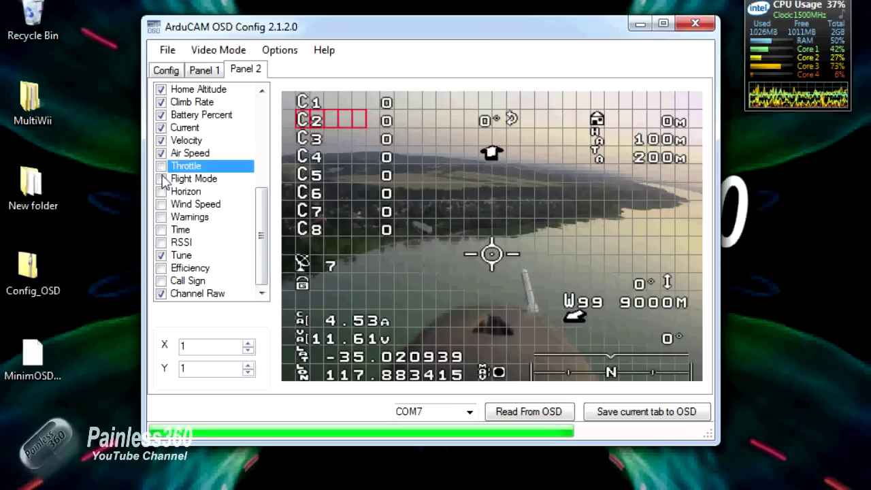
left_click(161, 166)
double_click(162, 179)
left_click(162, 191)
left_click(161, 192)
left_click(161, 294)
left_click(162, 294)
left_click(162, 268)
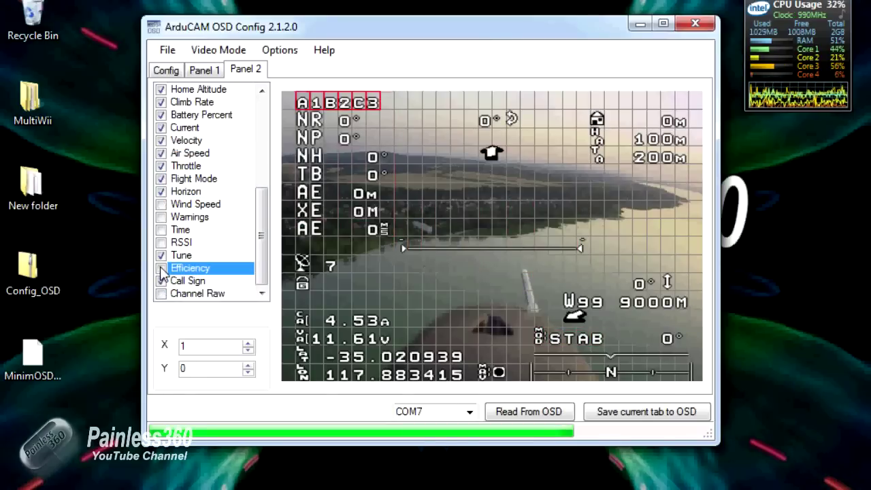
left_click(161, 268)
left_click(162, 243)
left_click(161, 229)
left_click(162, 217)
left_click(161, 204)
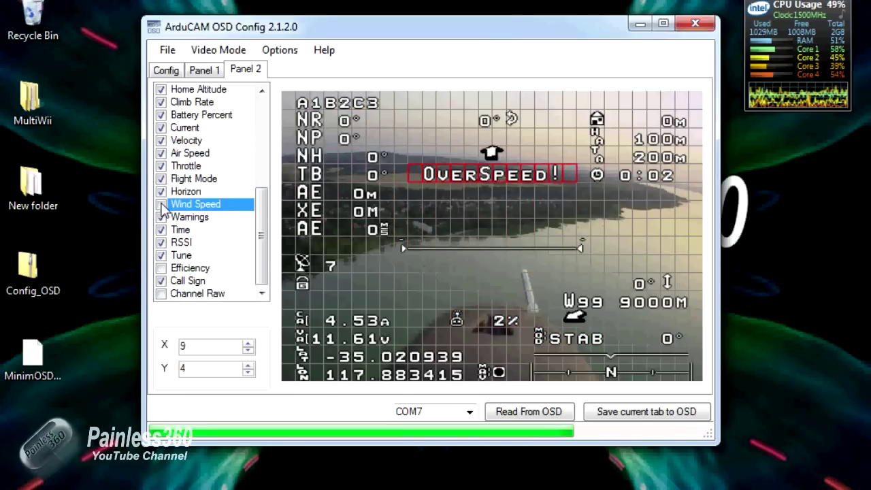
left_click(161, 204)
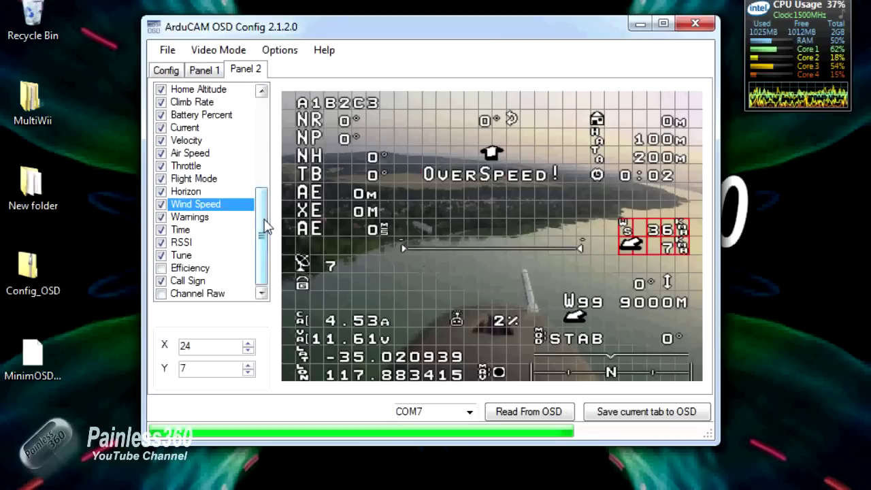
left_click_drag(263, 225, 272, 126)
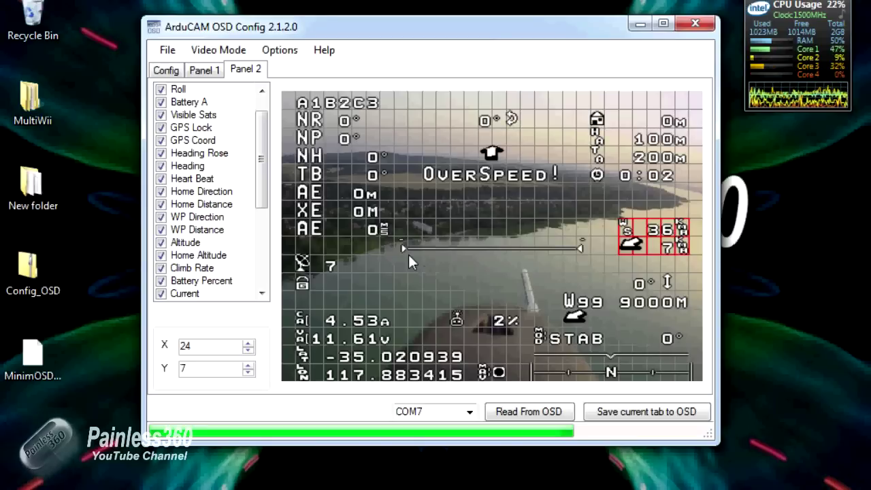
Step: Save the Panel 1 and Panel 2 tabs to the OSD, confirming each write, ending on Panel 1
left_click(202, 73)
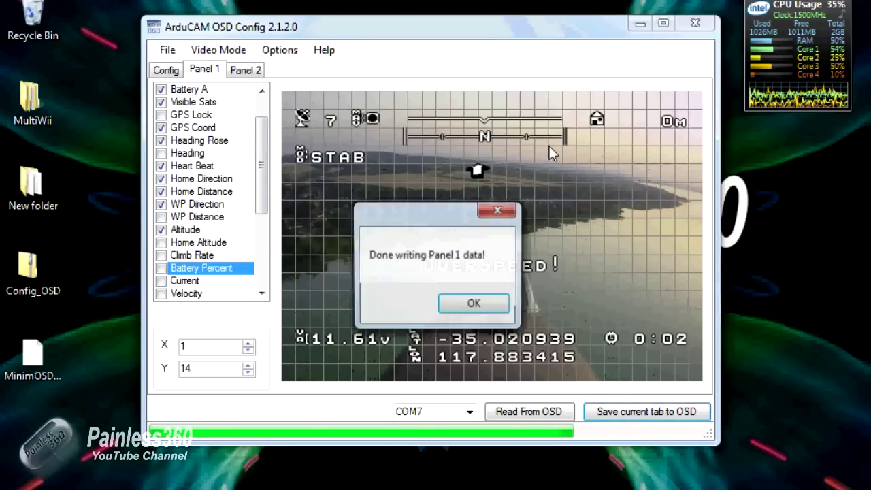
left_click(498, 306)
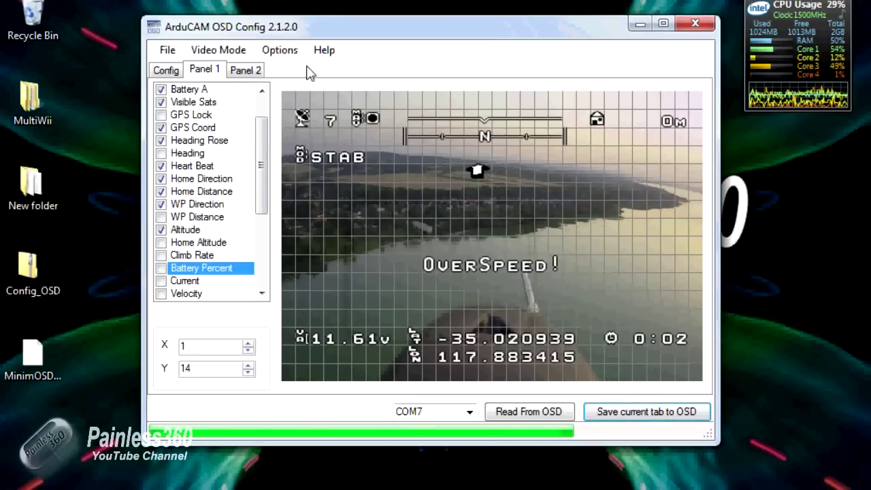
left_click(244, 70)
left_click(651, 412)
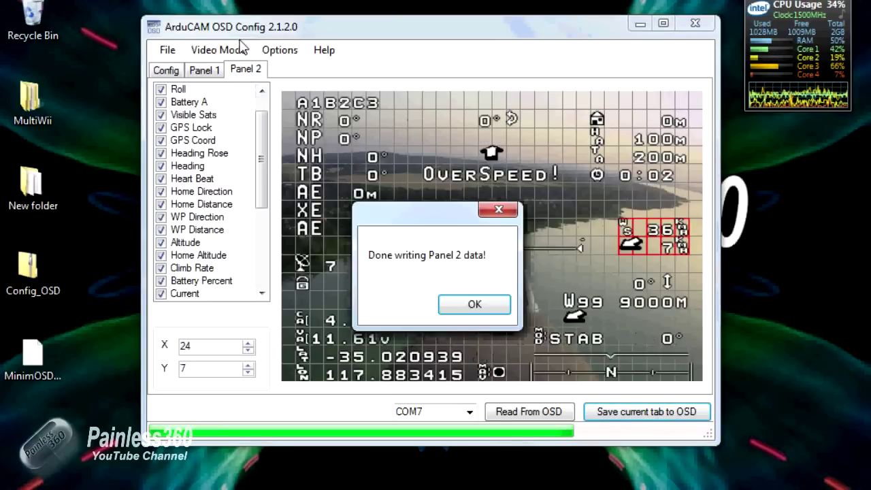
left_click(479, 303)
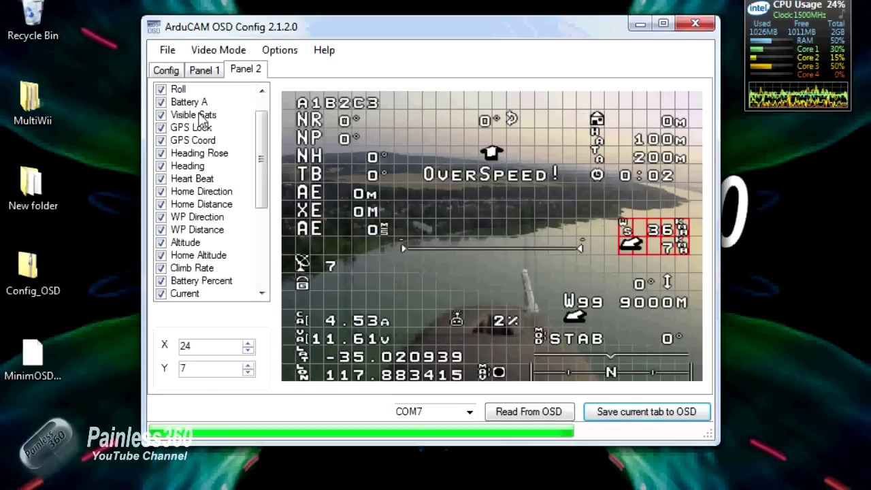
left_click(166, 70)
left_click(199, 72)
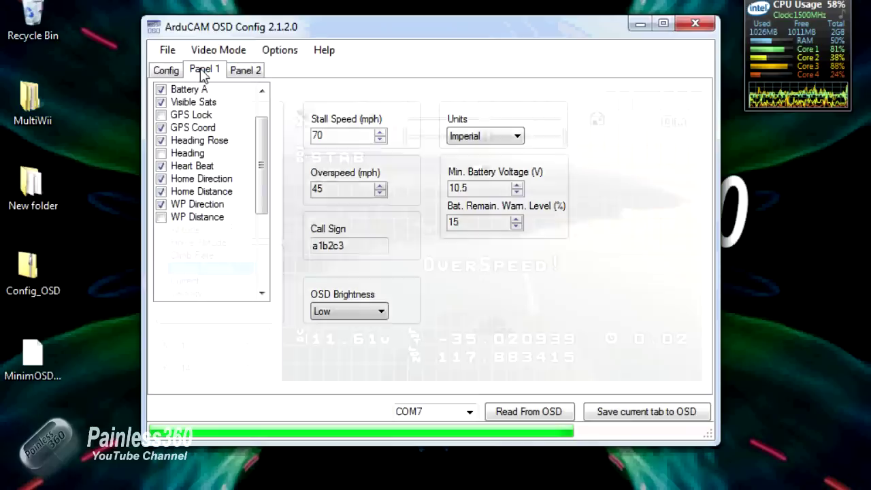